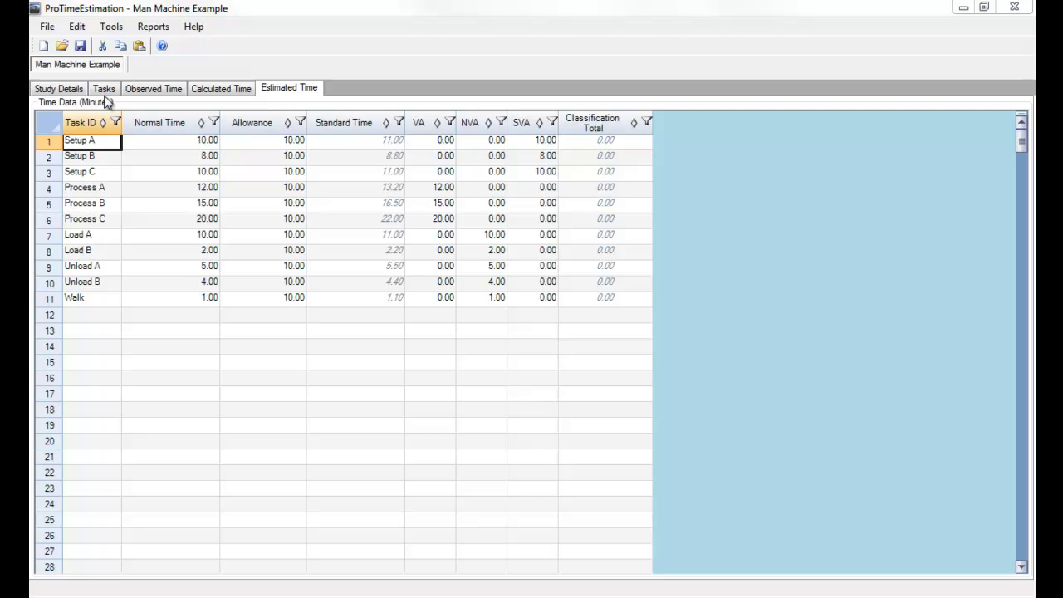
Step: In the study's task summary, classify Setup B as Miscellaneous and Process A, Process B and Process C as Machine
click(104, 88)
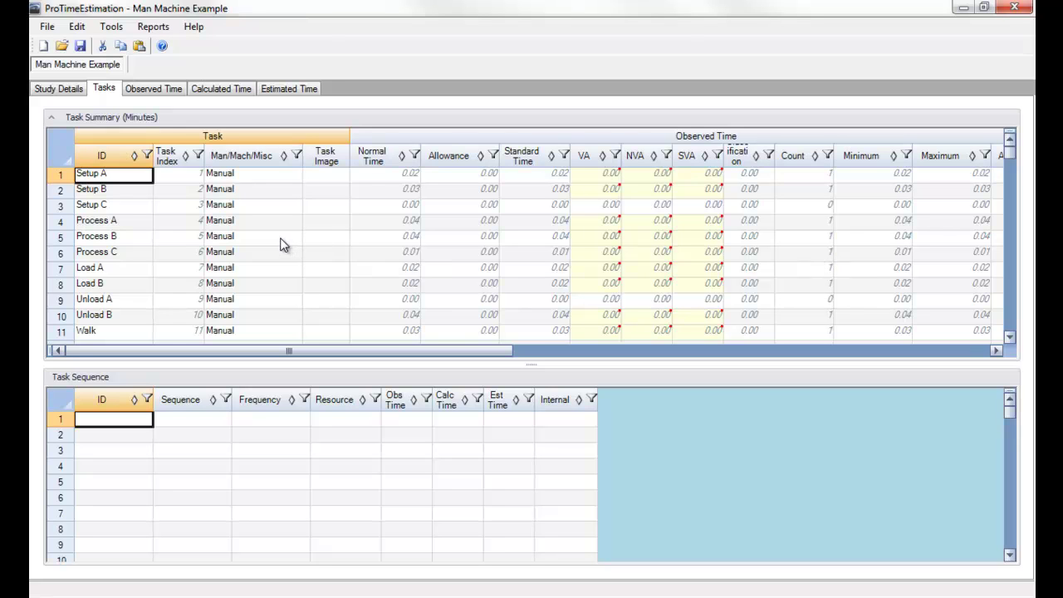
click(292, 191)
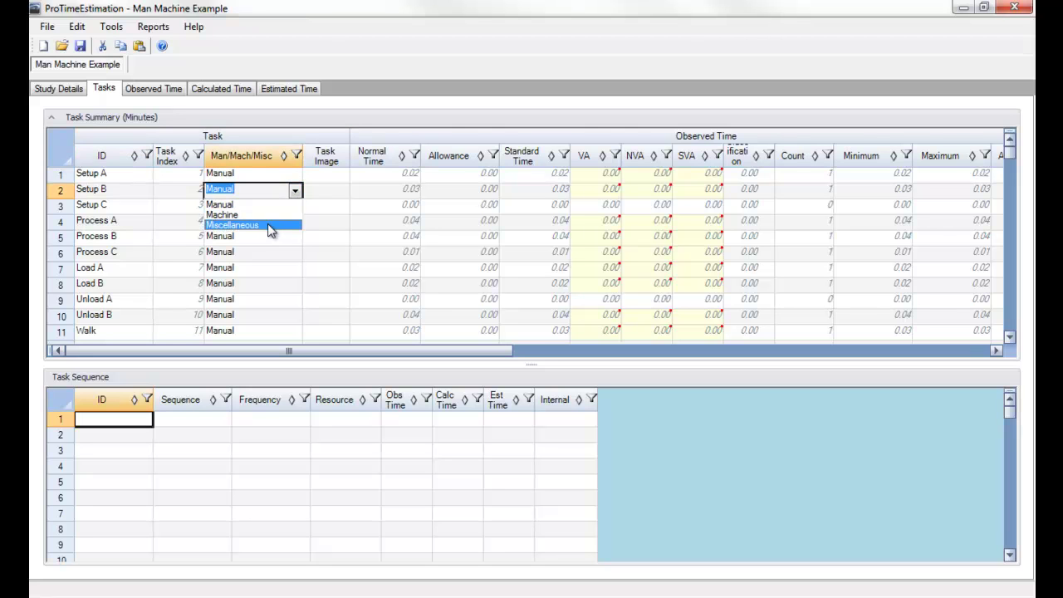
click(268, 225)
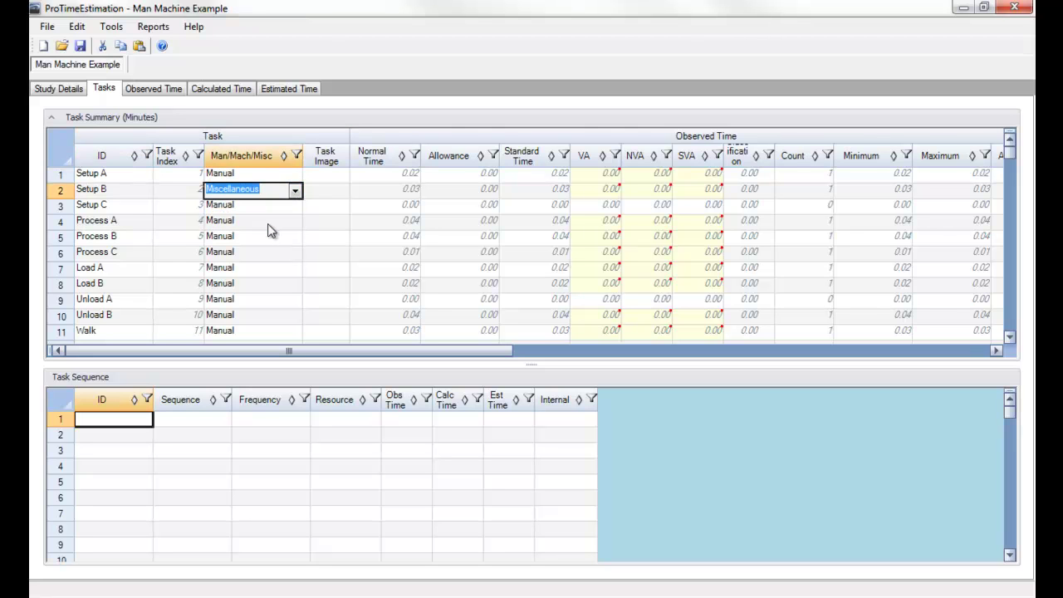
click(289, 221)
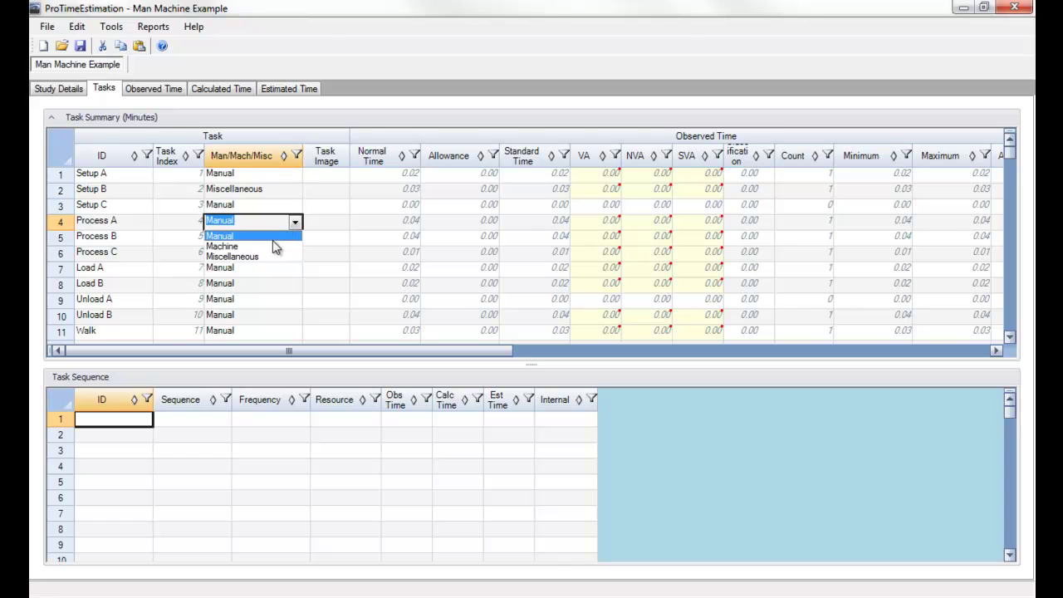
click(274, 245)
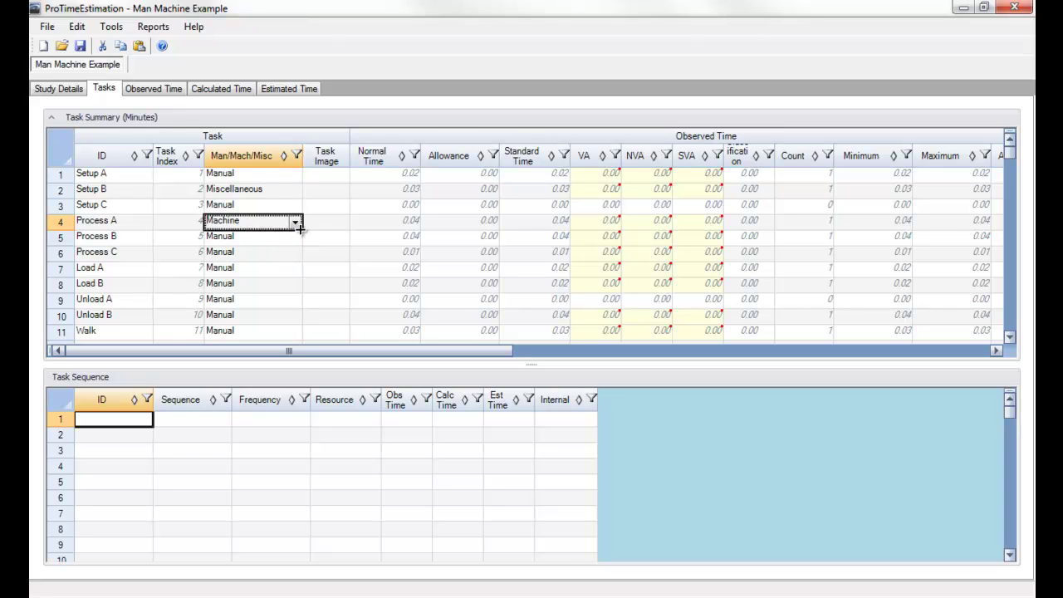
drag(301, 231, 298, 253)
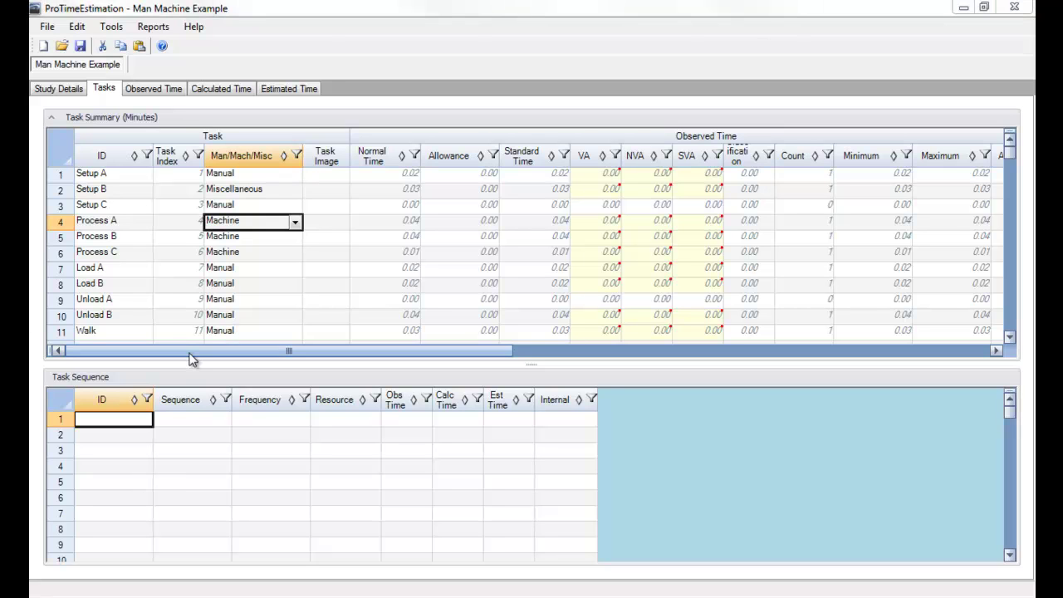
Step: Add Setup A, Load A, Process A, Walk, Setup B and Walk, in that order, to the task sequence
click(63, 174)
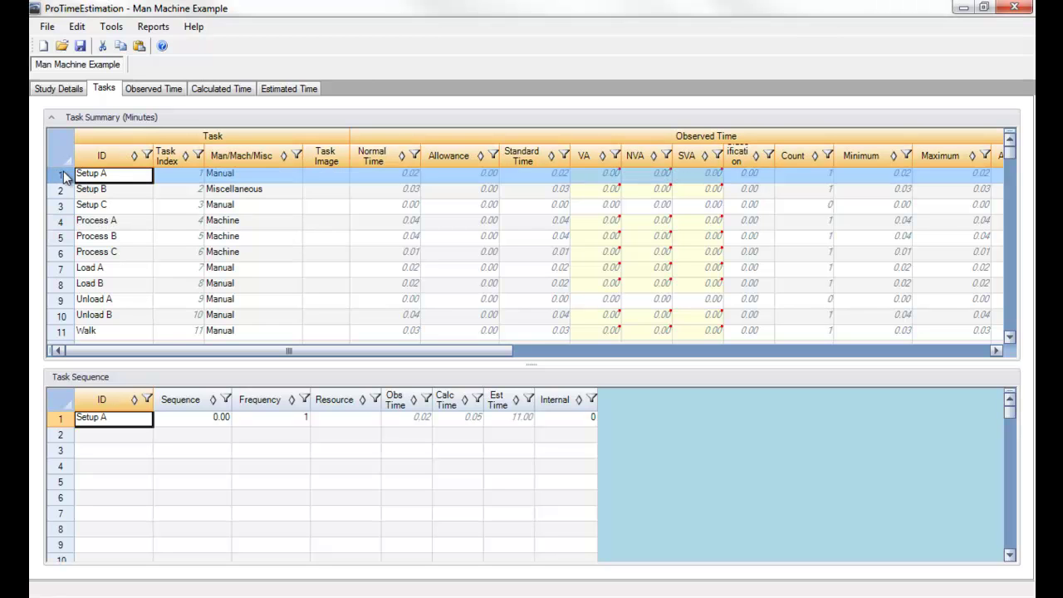
click(64, 270)
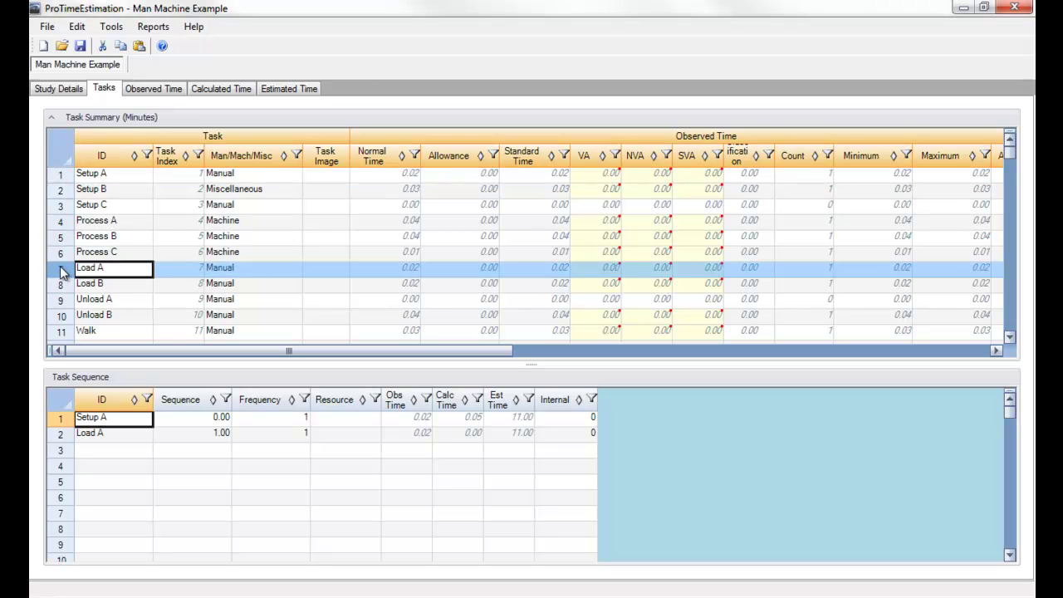
click(63, 222)
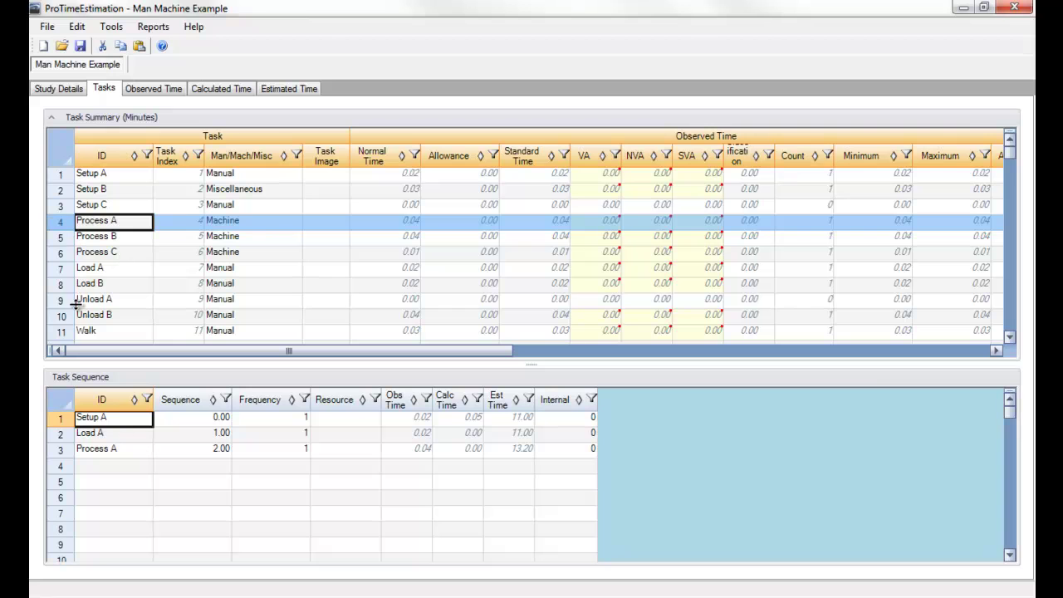
click(63, 334)
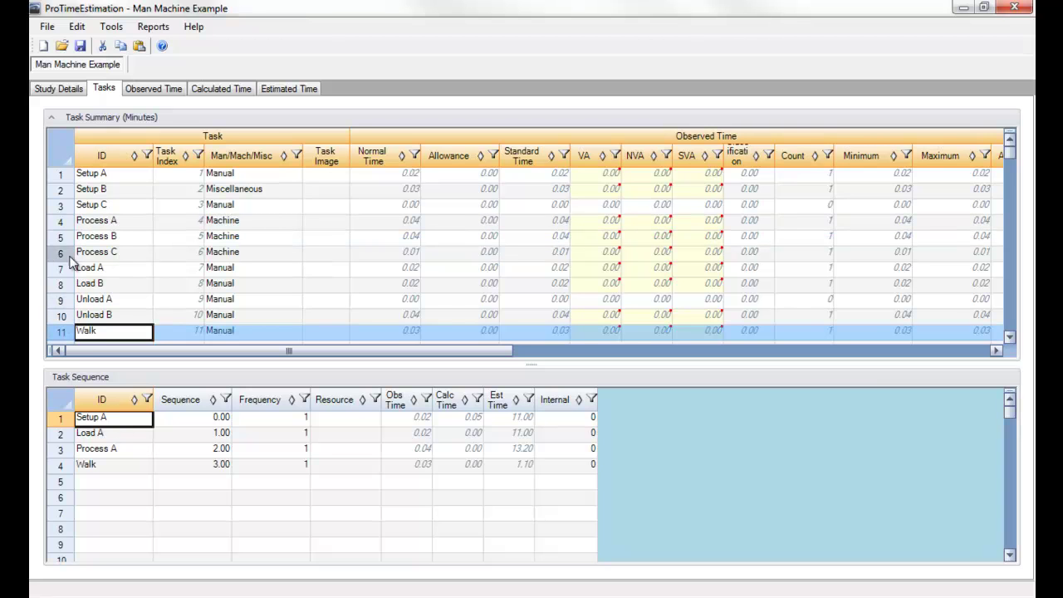
click(67, 194)
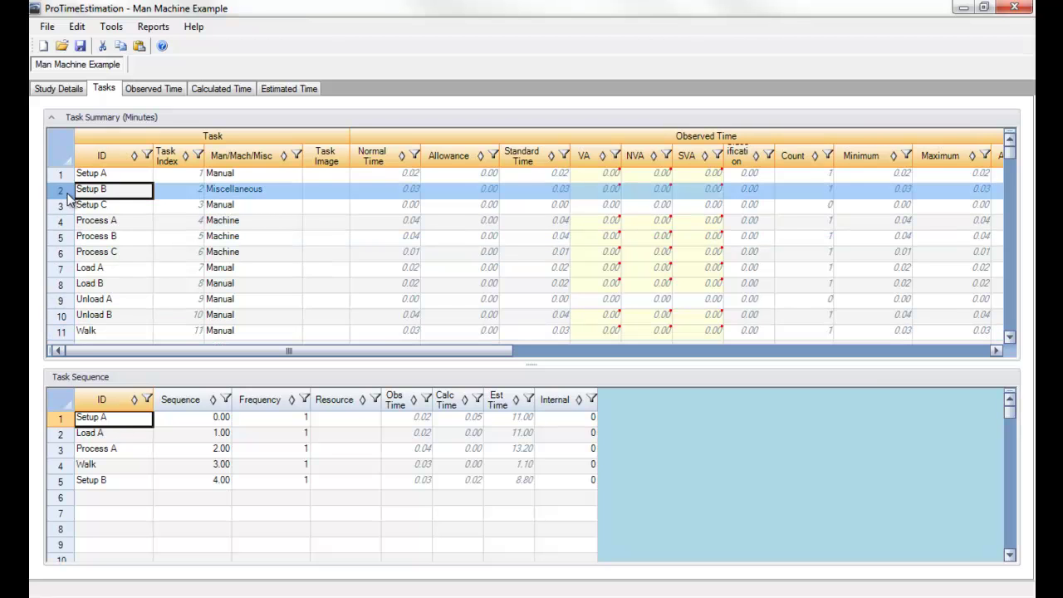
click(65, 333)
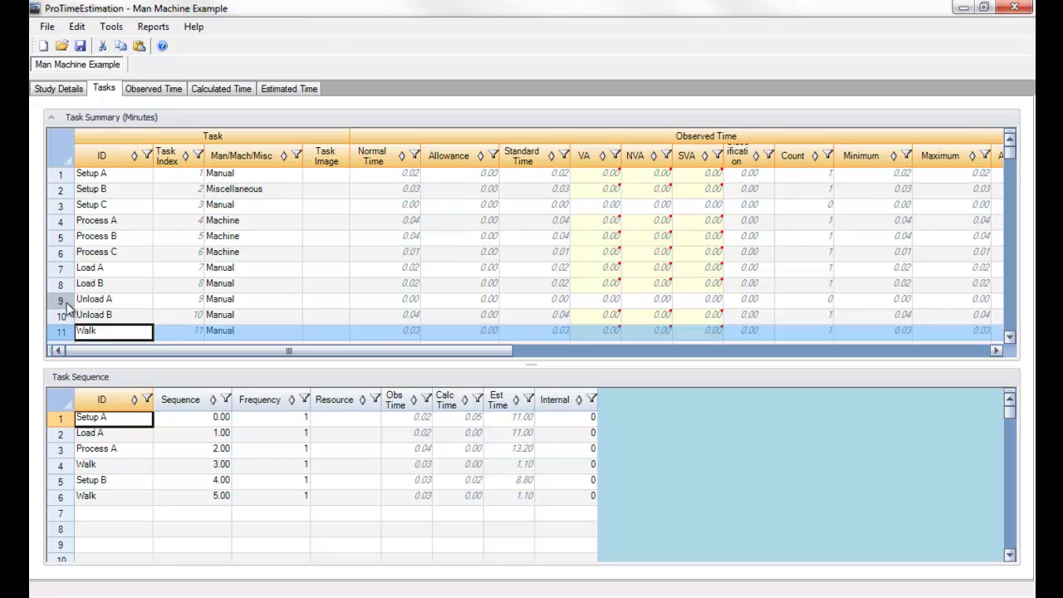
Step: Append Unload A, Load A, Process A, Walk, Load B and Process B to the task sequence, and enlarge the sequence area
click(63, 299)
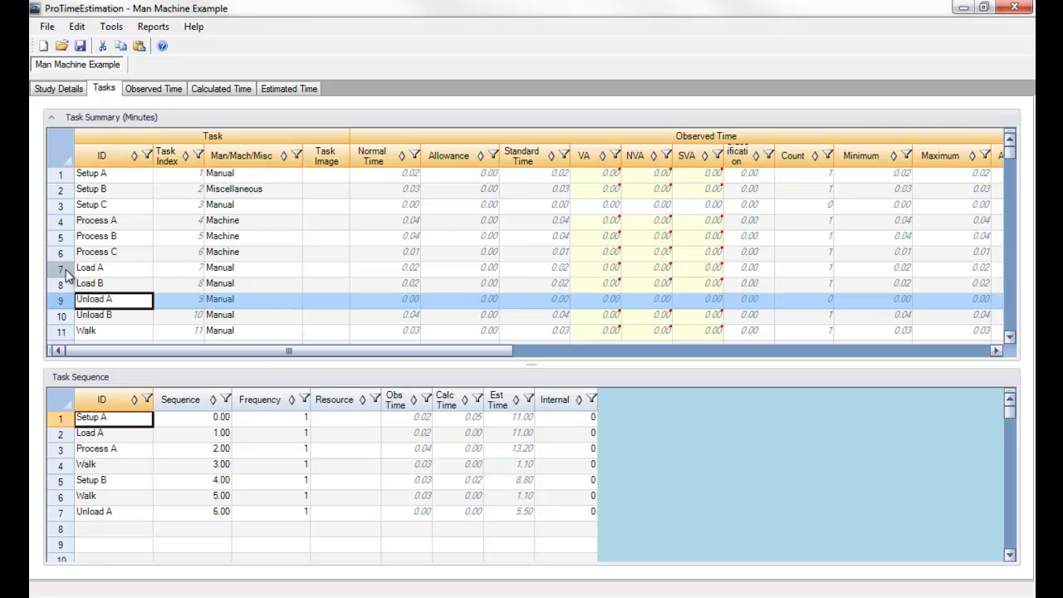
click(63, 269)
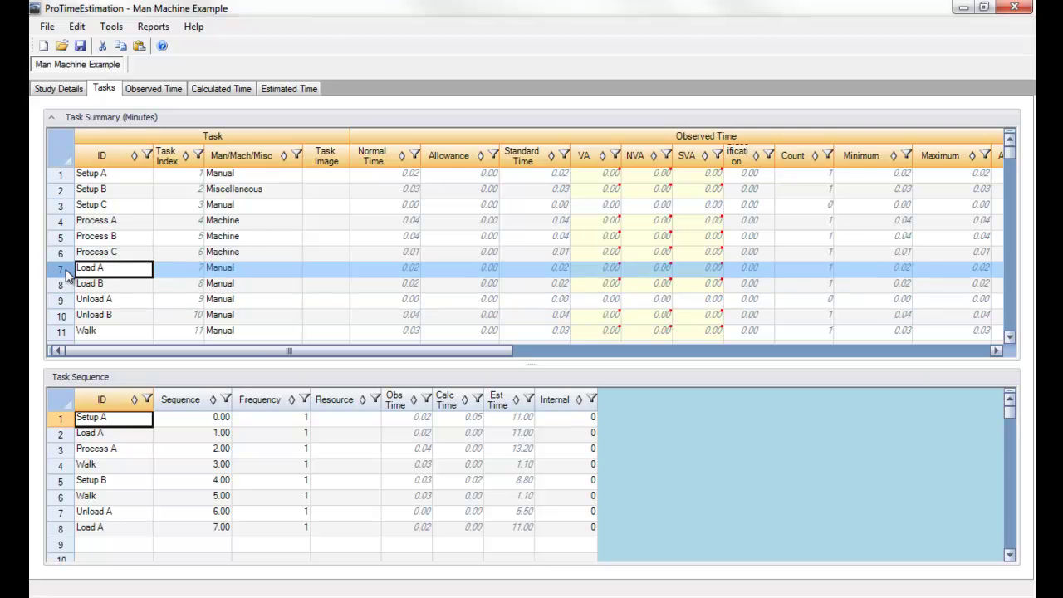
click(63, 222)
click(64, 332)
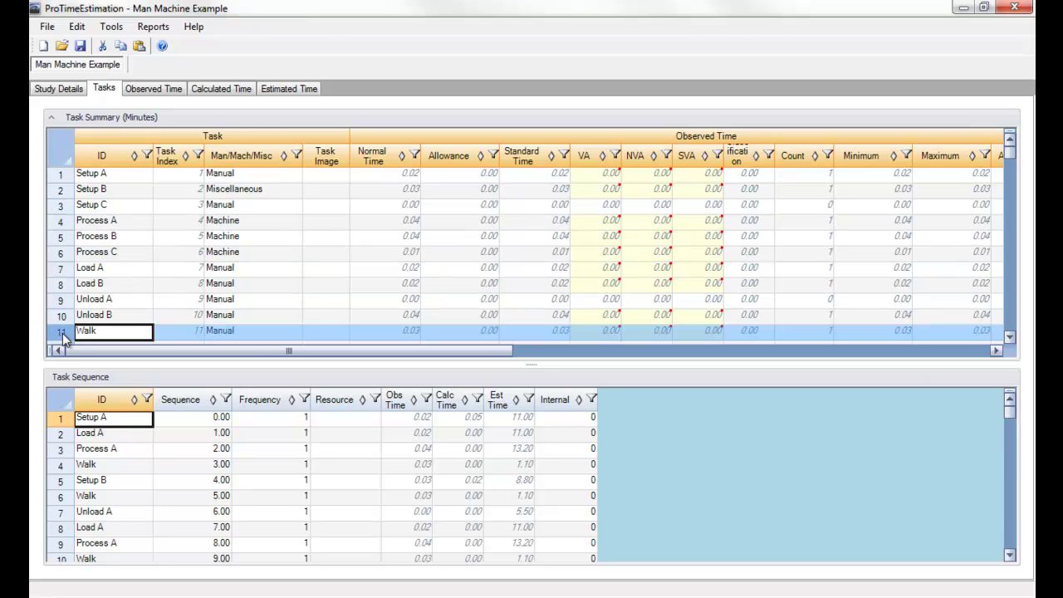
click(64, 285)
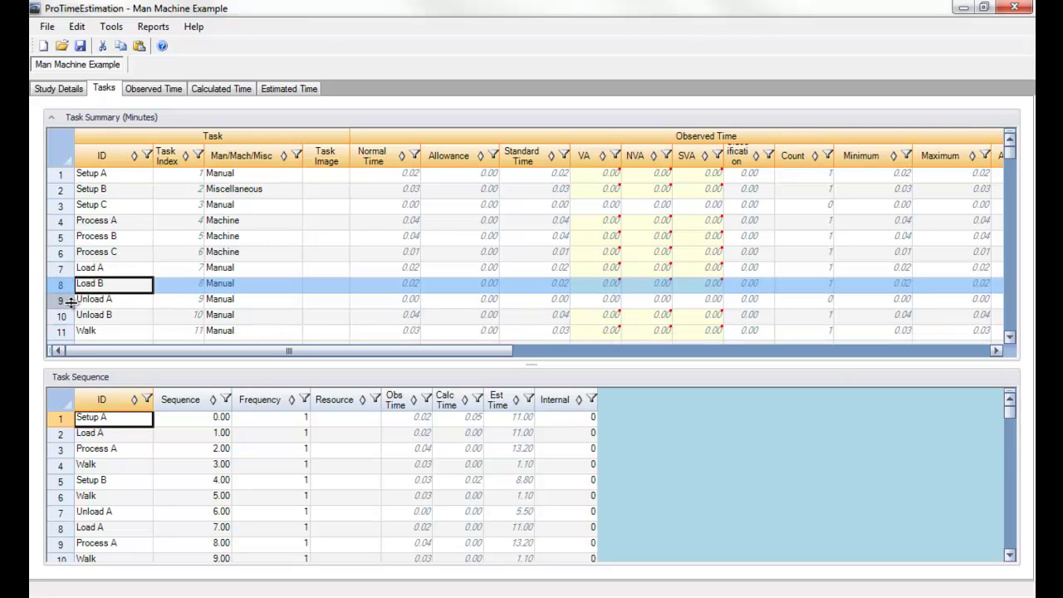
click(65, 239)
drag(65, 239, 365, 274)
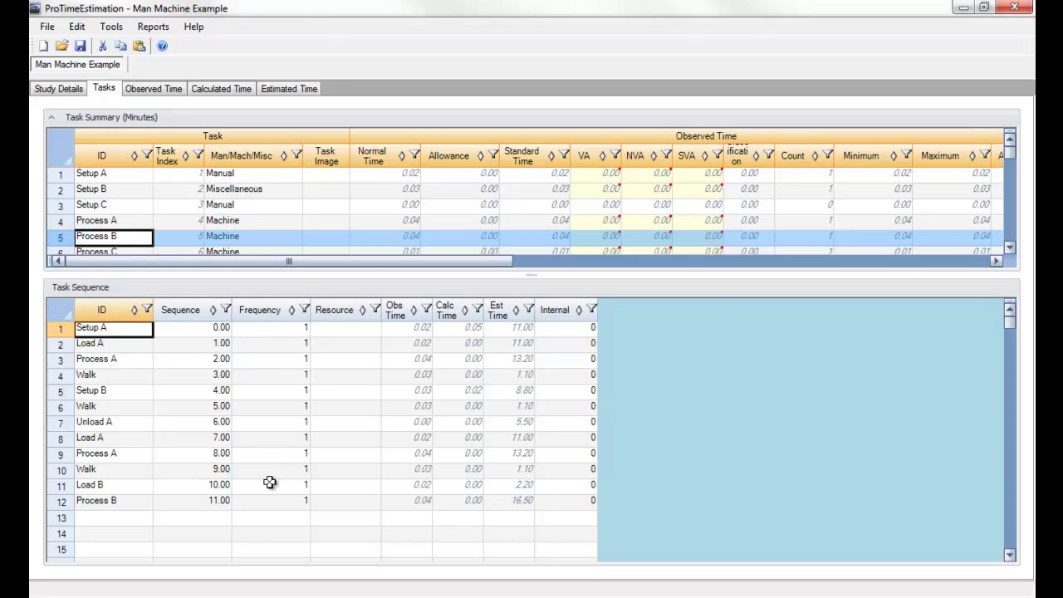
Step: Assign the resource Operator to Setup A, the first Load A and the first two Walk tasks (sequence rows 1, 2, 4 and 6)
click(349, 333)
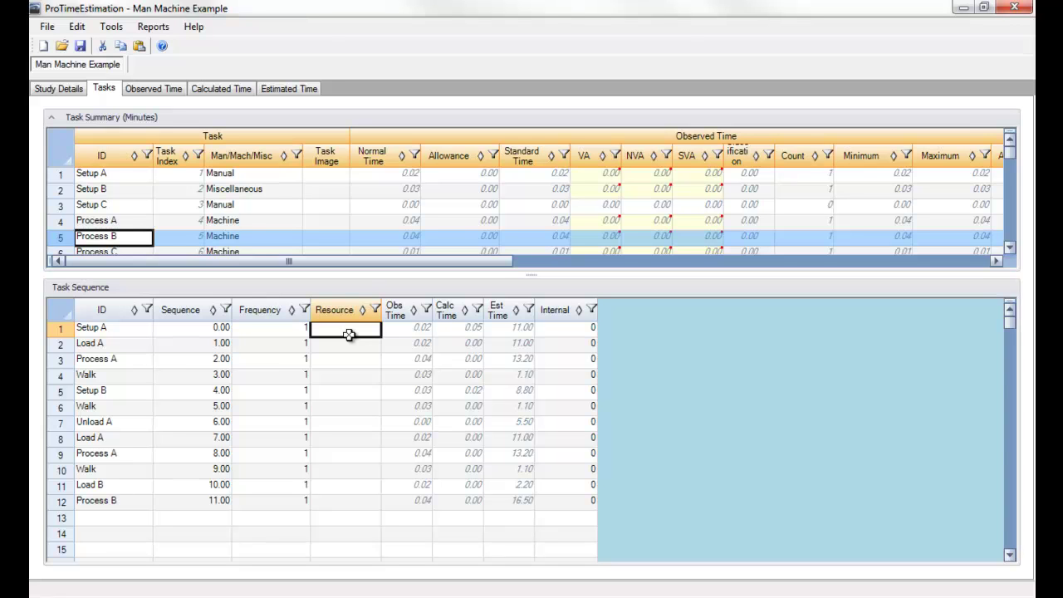
text(Operator)
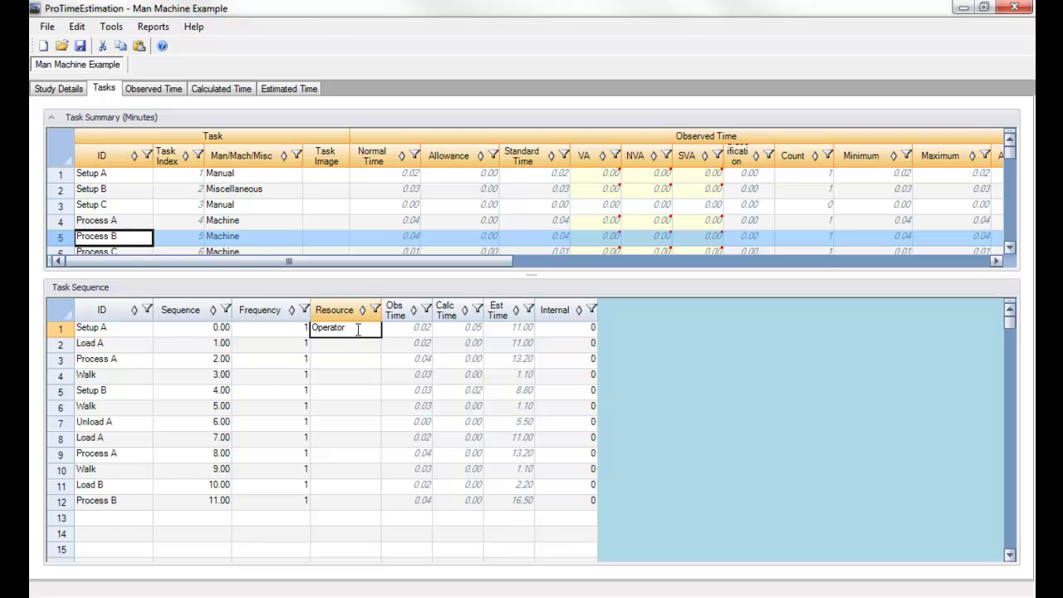
click(353, 349)
click(361, 332)
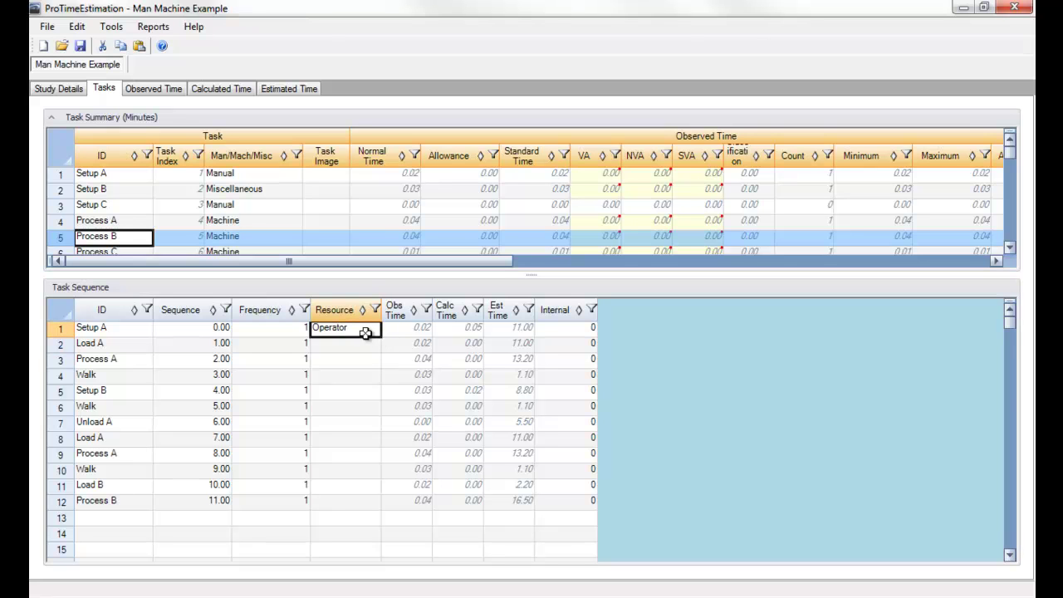
click(349, 347)
text(Operator)
click(342, 376)
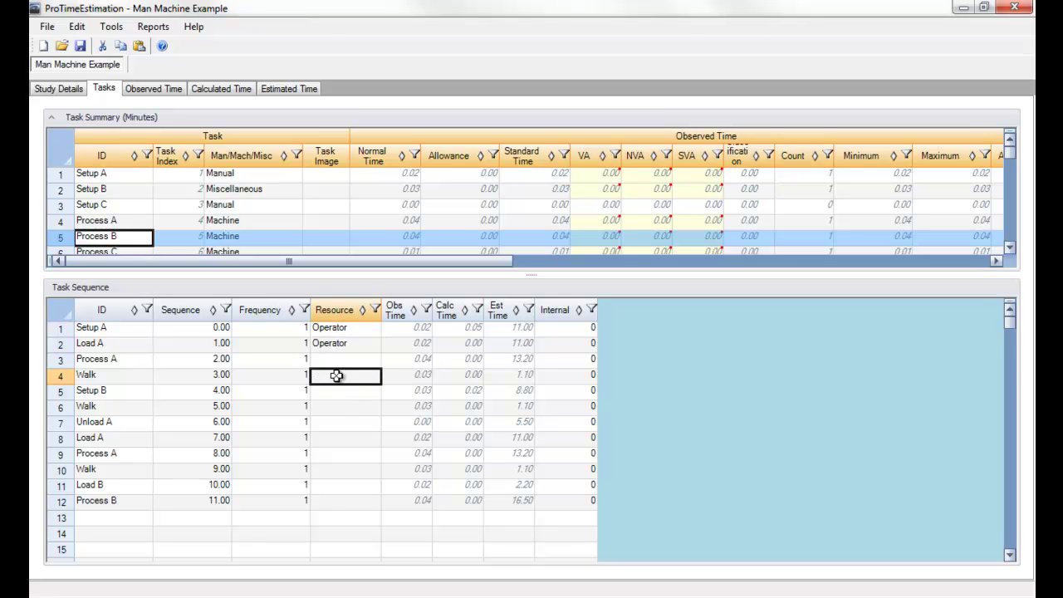
text(Operator)
click(335, 406)
text(Operator)
Step: Assign the resource Operator to Unload A, the second Load A, the last Walk and Load B (sequence rows 7, 8, 10 and 11)
click(337, 422)
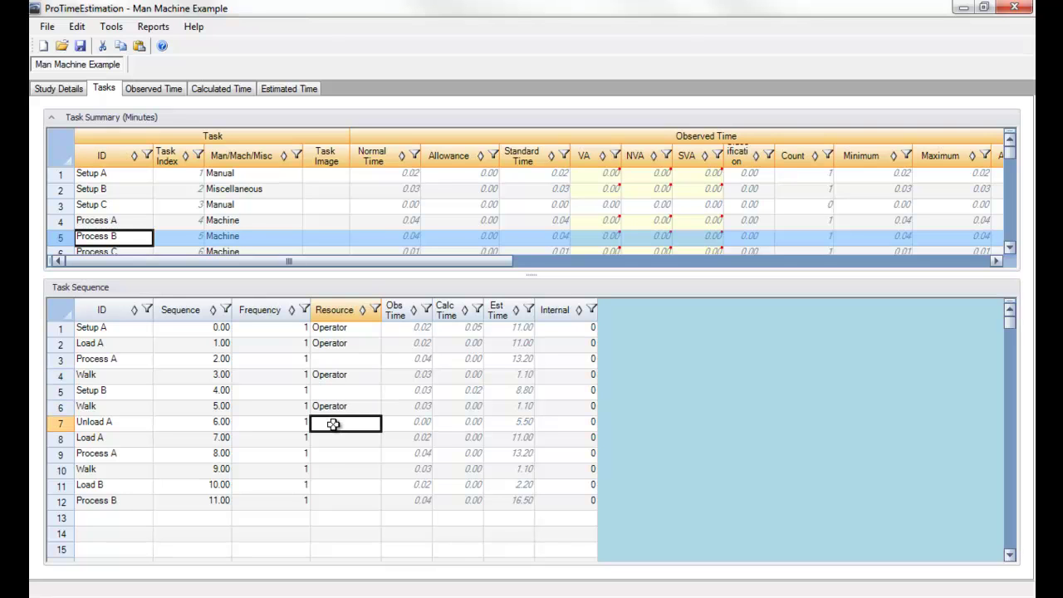
text(Operator)
click(324, 440)
text(Operator)
click(326, 469)
text(Operator)
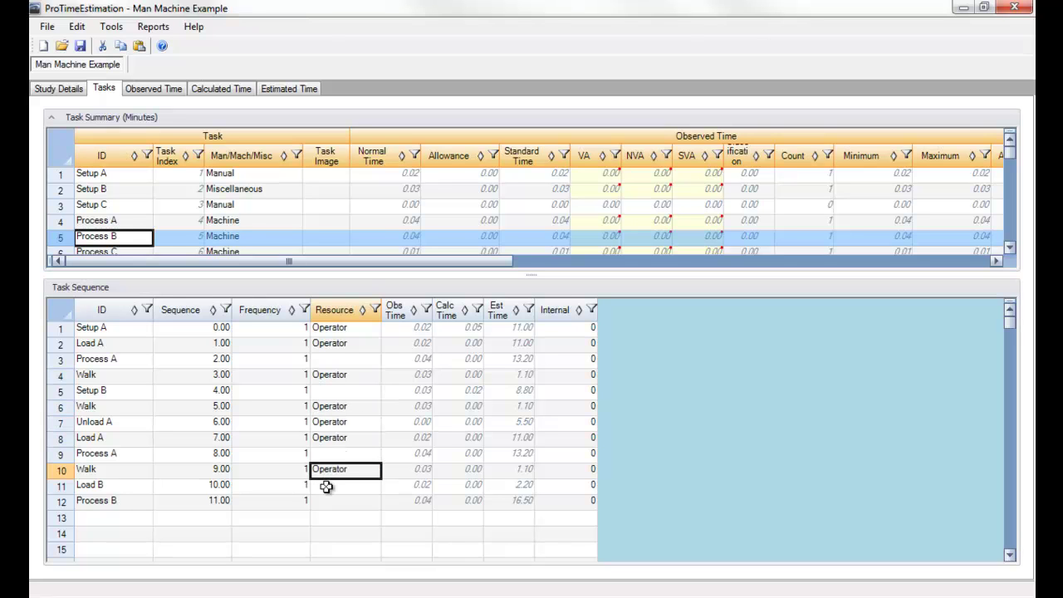
click(327, 486)
text(Operator)
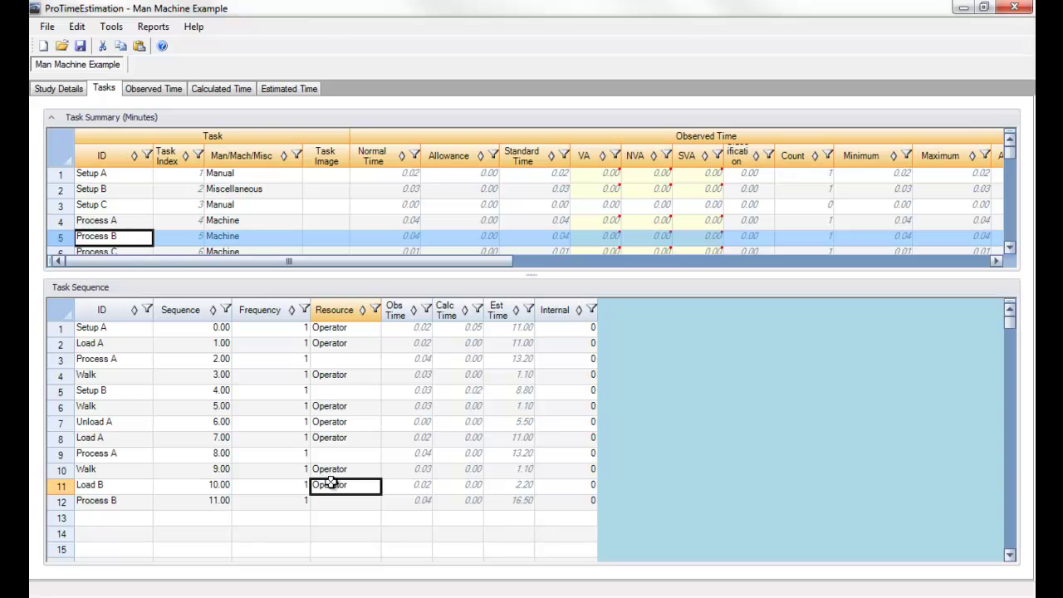
Step: Assign the resource Machine A to both Process A rows and Machine B to Process B in the task sequence
click(355, 358)
text(M)
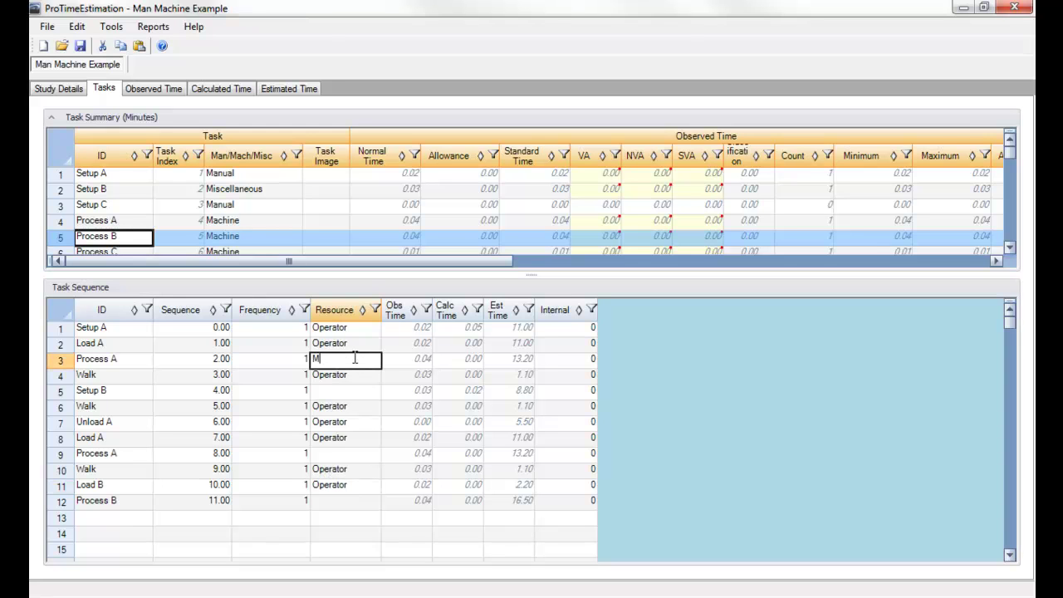
text(achine A)
click(339, 455)
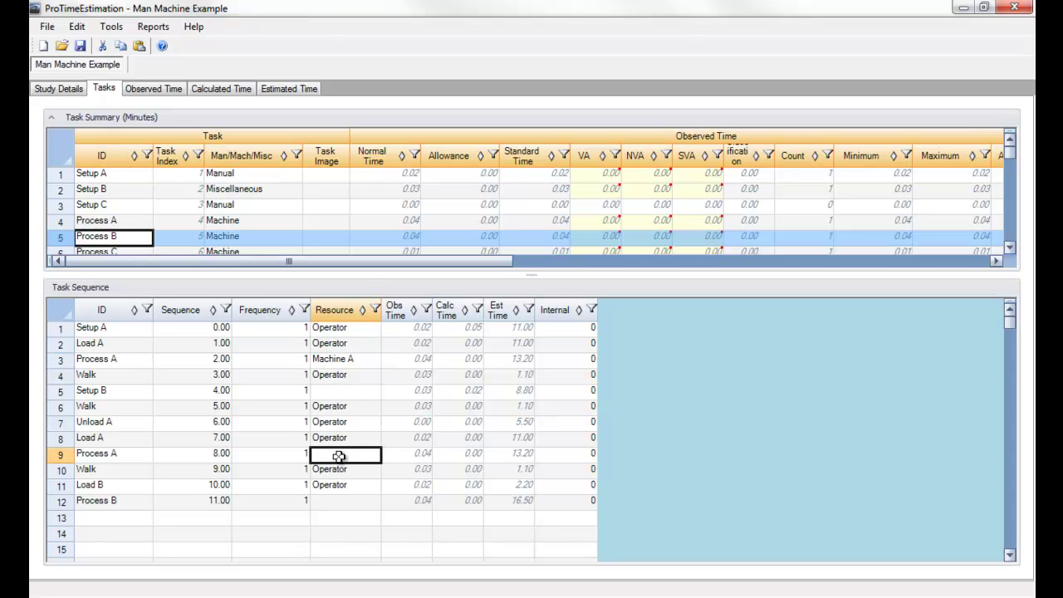
text(Machine A)
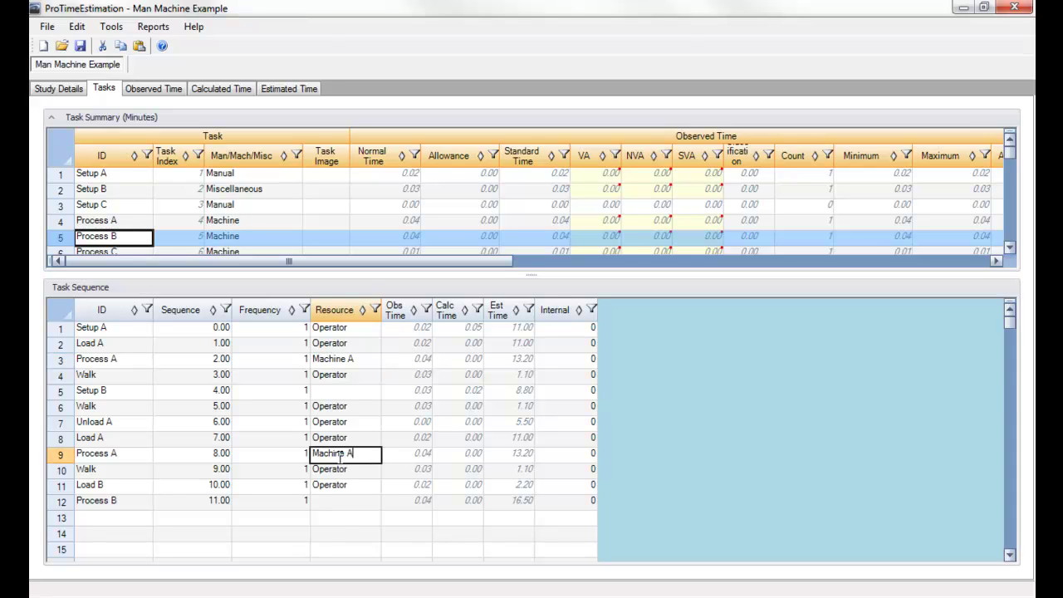
click(344, 500)
text(Machin)
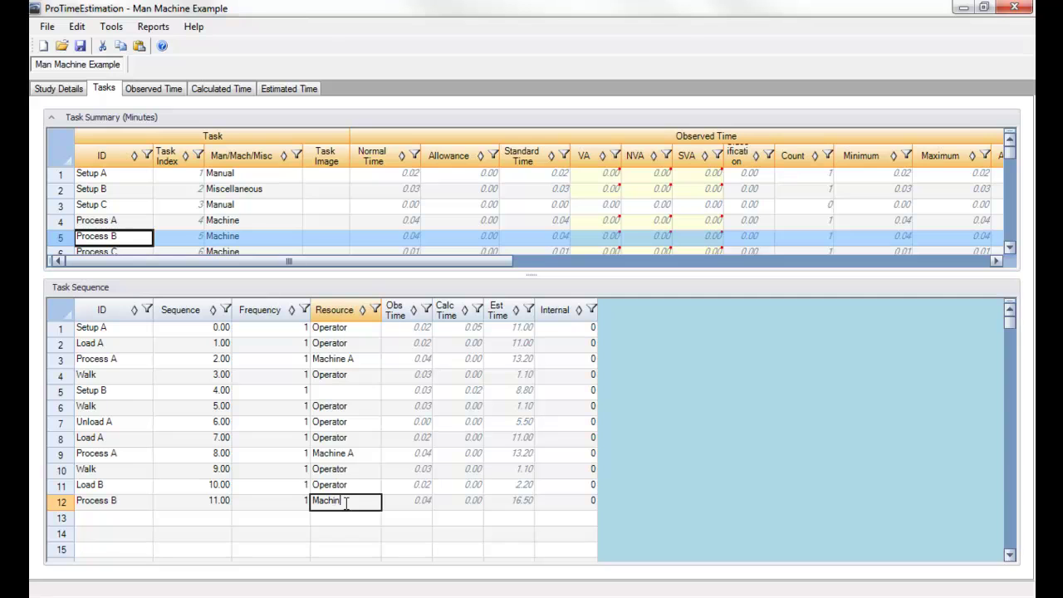
text(e B)
Step: Assign the resource Operator to Setup B in row 5 of the task sequence
click(346, 391)
text(Operator)
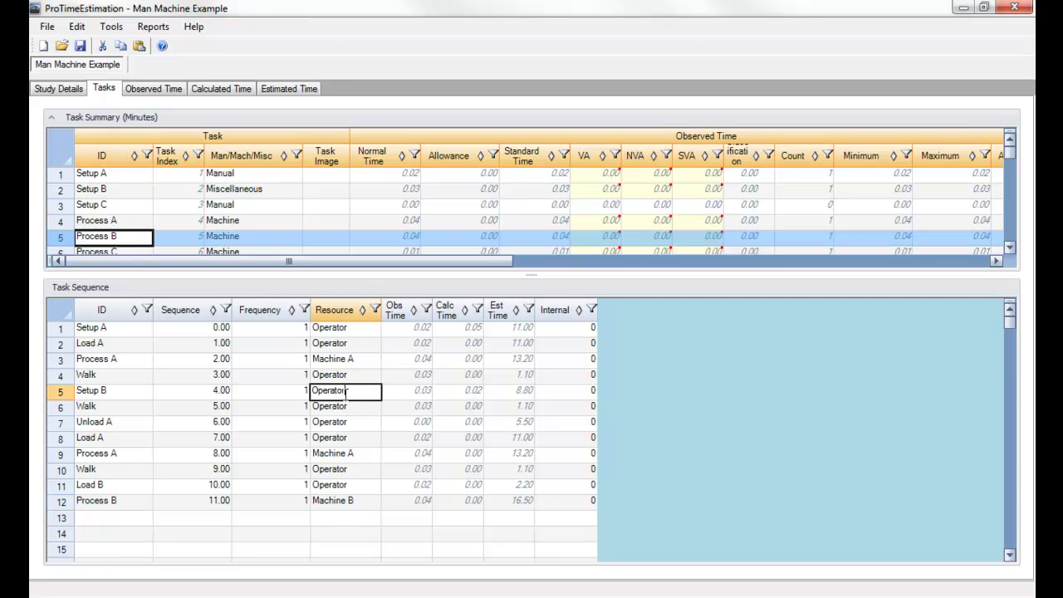
click(415, 391)
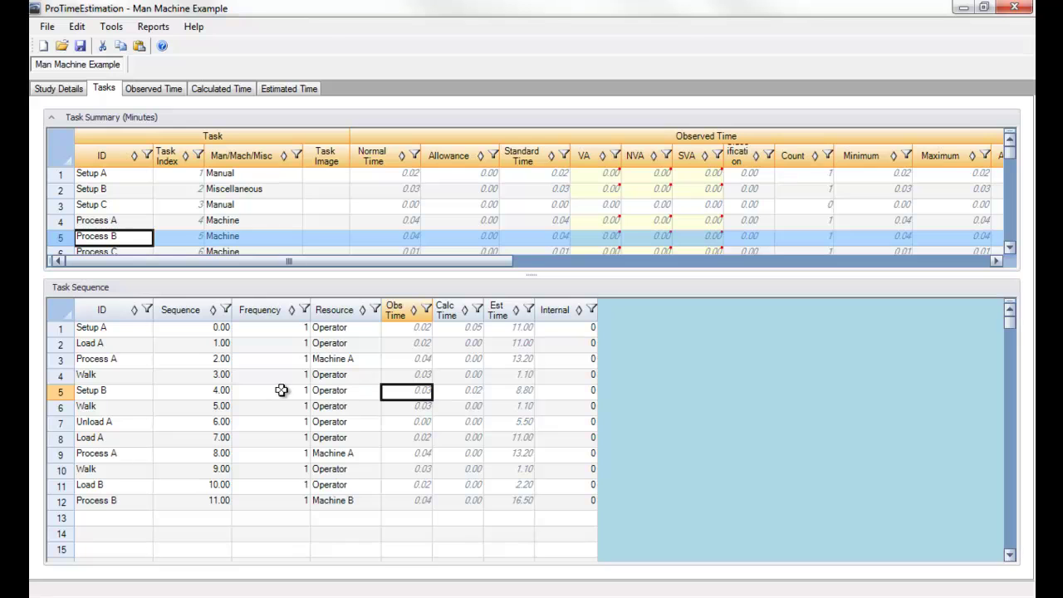
Step: Set the Internal value to 3 for the Walk, Setup B and Walk tasks in sequence rows 4 to 6
drag(142, 380, 139, 410)
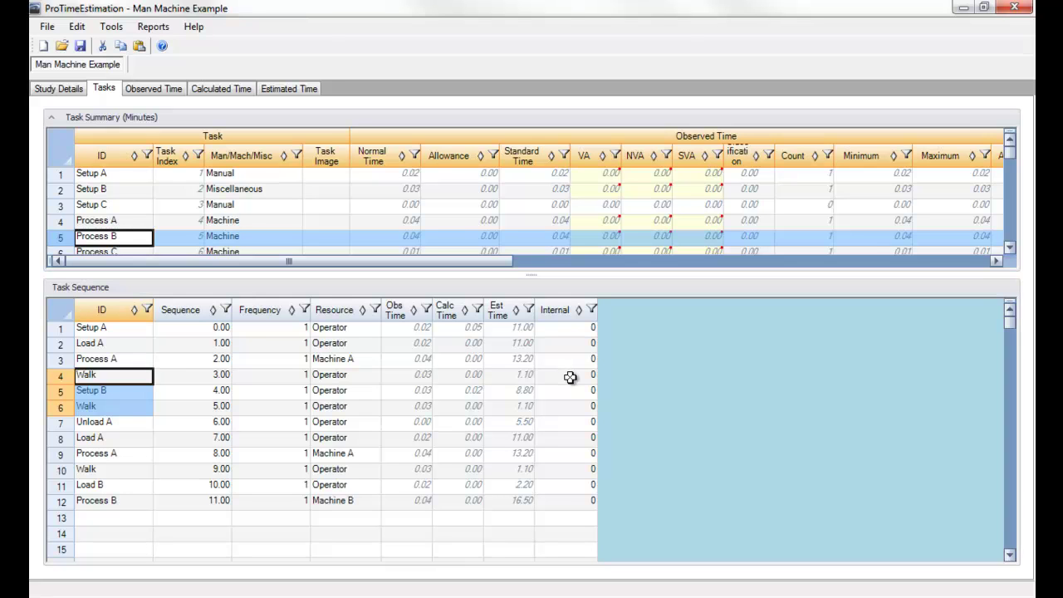
click(59, 365)
click(567, 374)
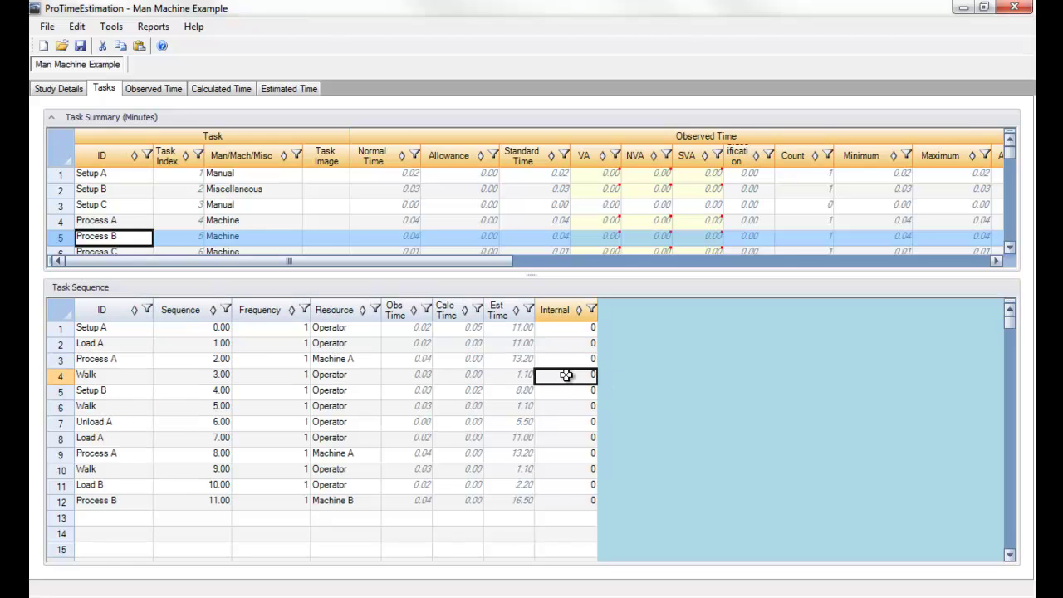
text(3)
key(Return)
text(3)
key(Return)
text(3)
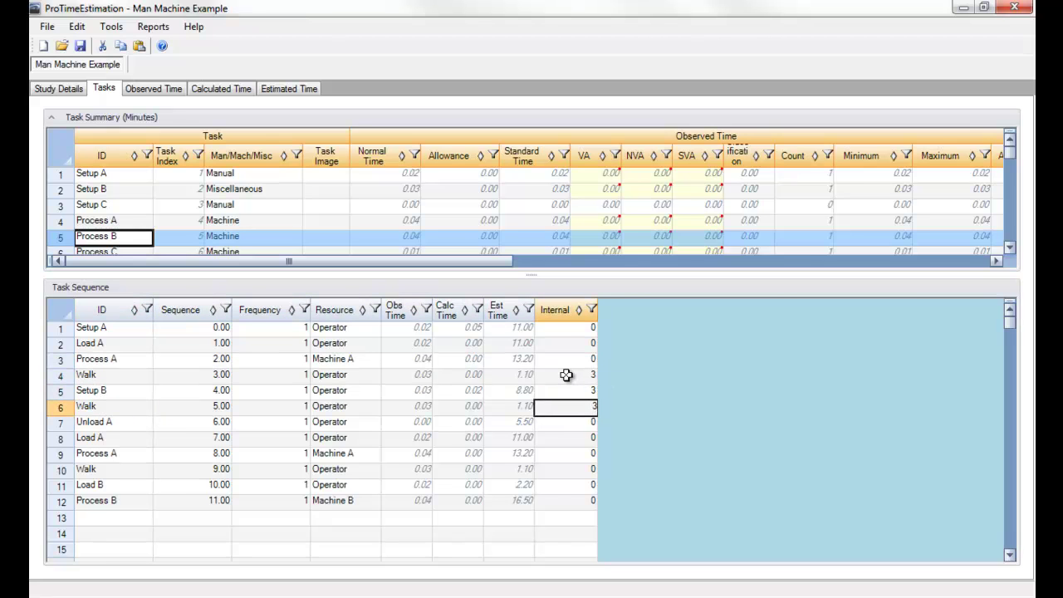
click(571, 376)
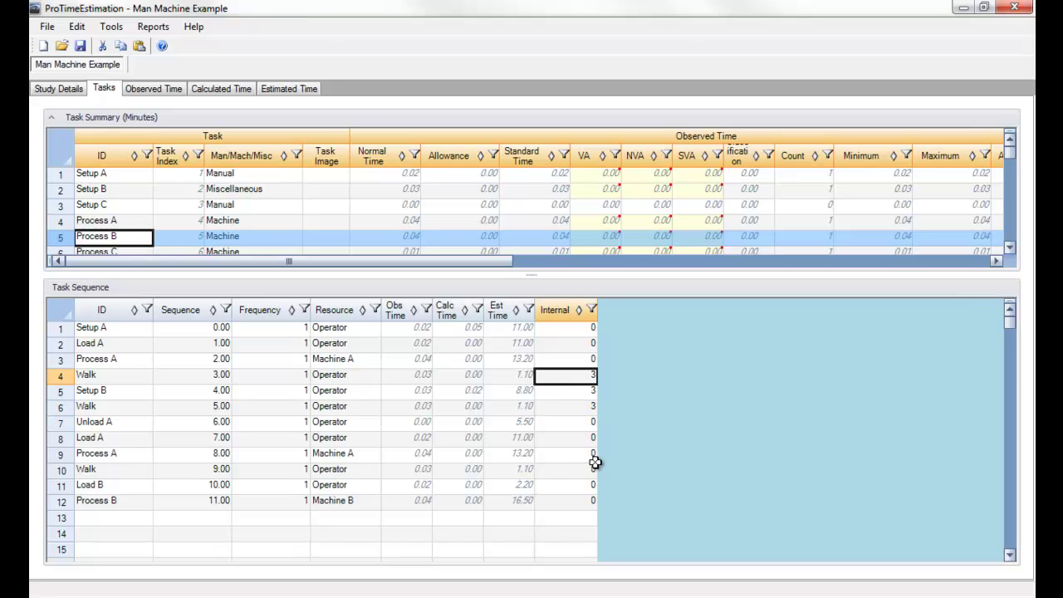
Step: Set the Internal value to 9 for Walk, Load B and Process B in task sequence rows 10 to 12
click(564, 473)
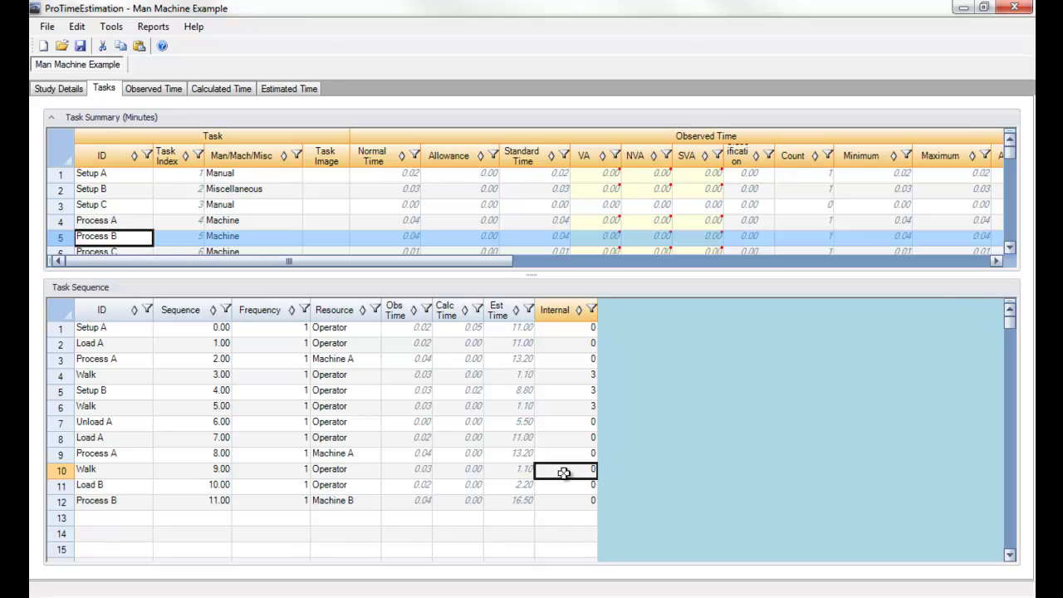
text(9)
key(Return)
text(9)
key(Return)
text(9)
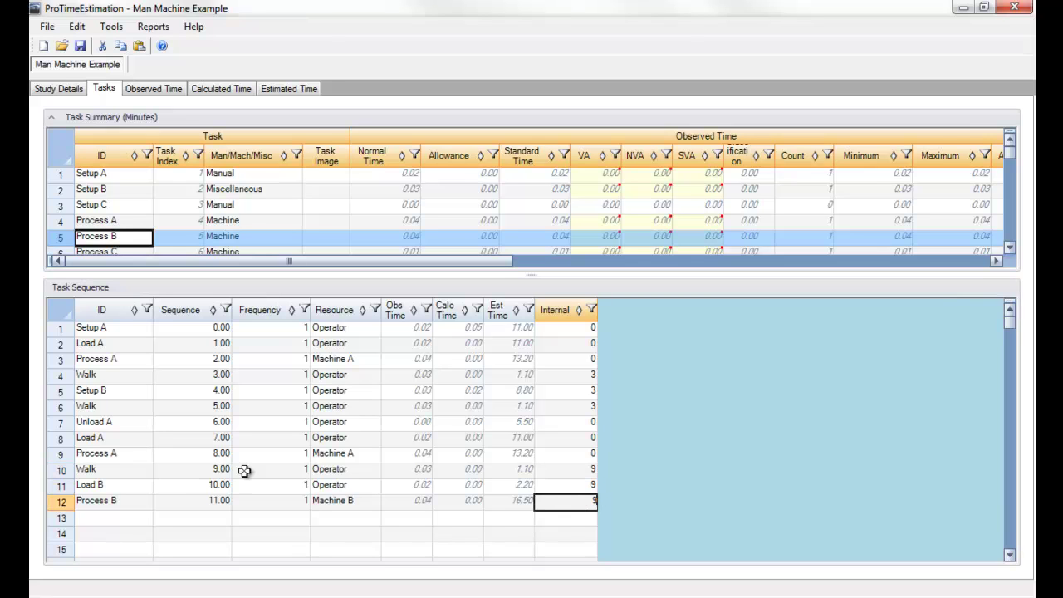
click(66, 456)
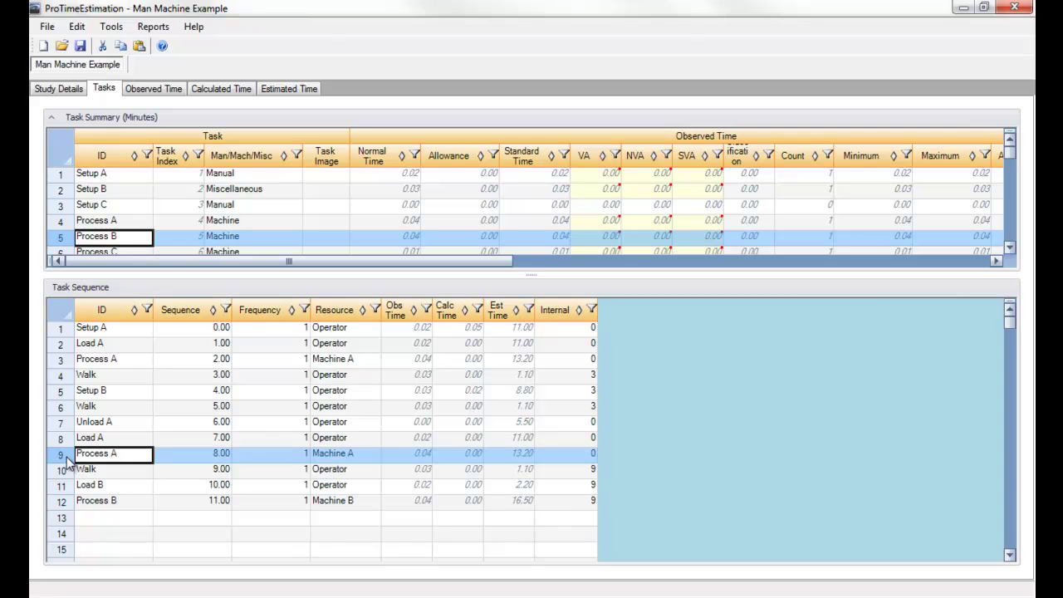
Step: Generate the Man / Machine Utilization Report with Estimated time and Total Task Time as cycle time, and review its resource and Gantt charts
click(154, 26)
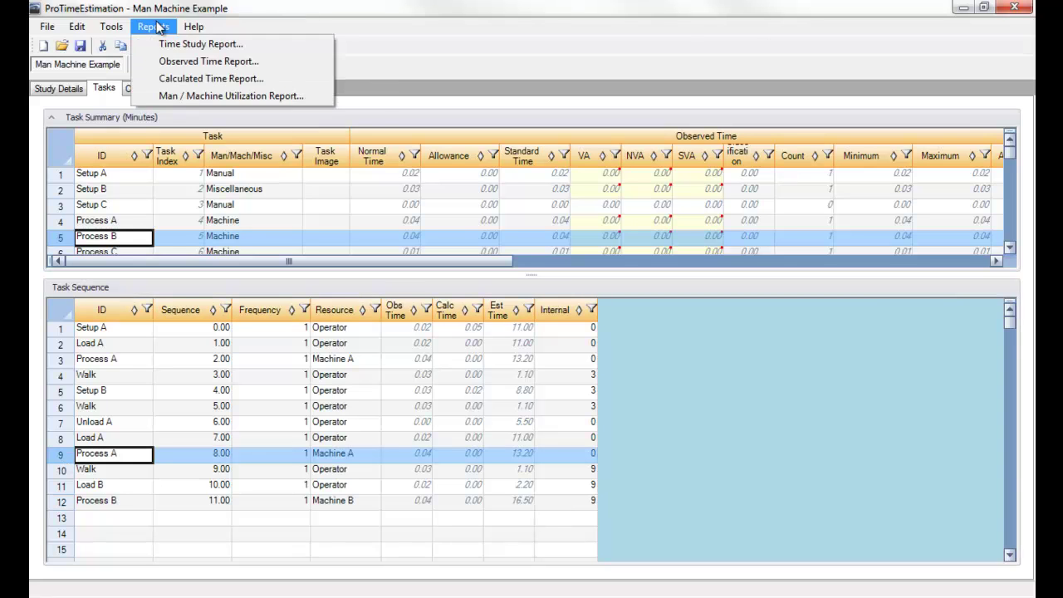
click(162, 98)
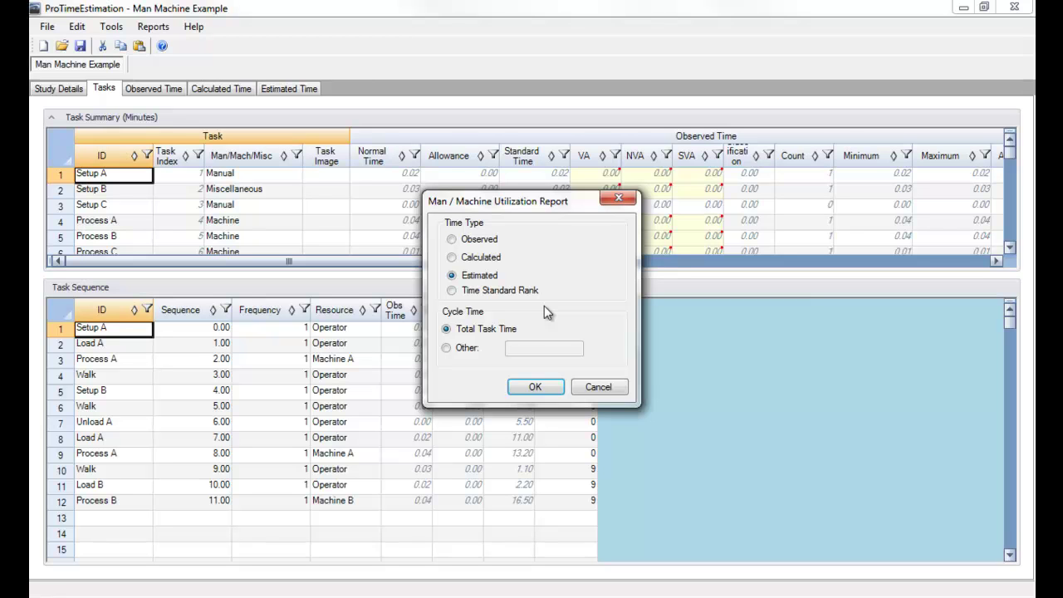
click(535, 387)
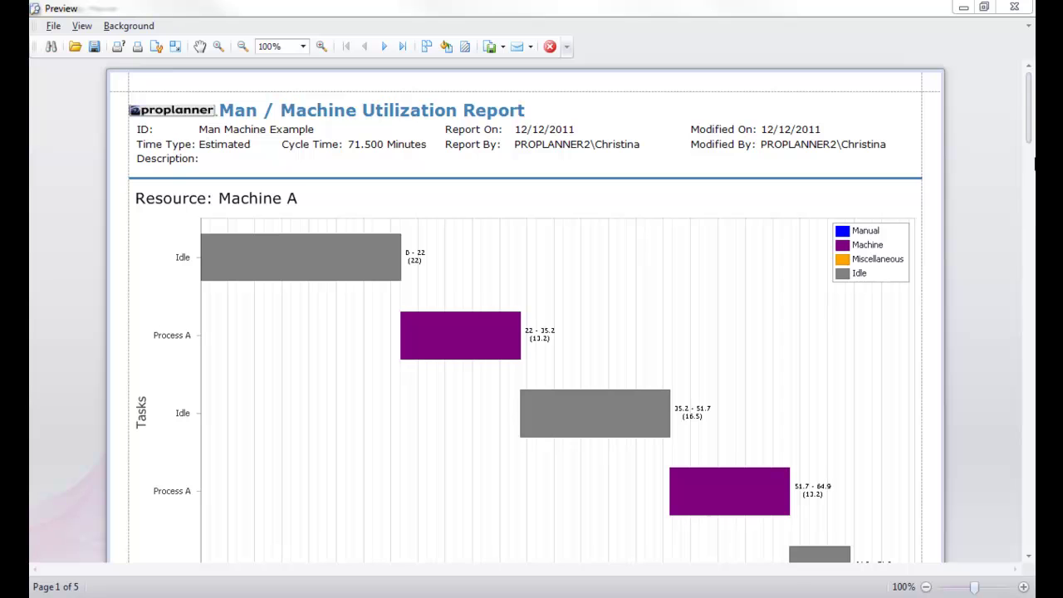
drag(1029, 139, 1033, 349)
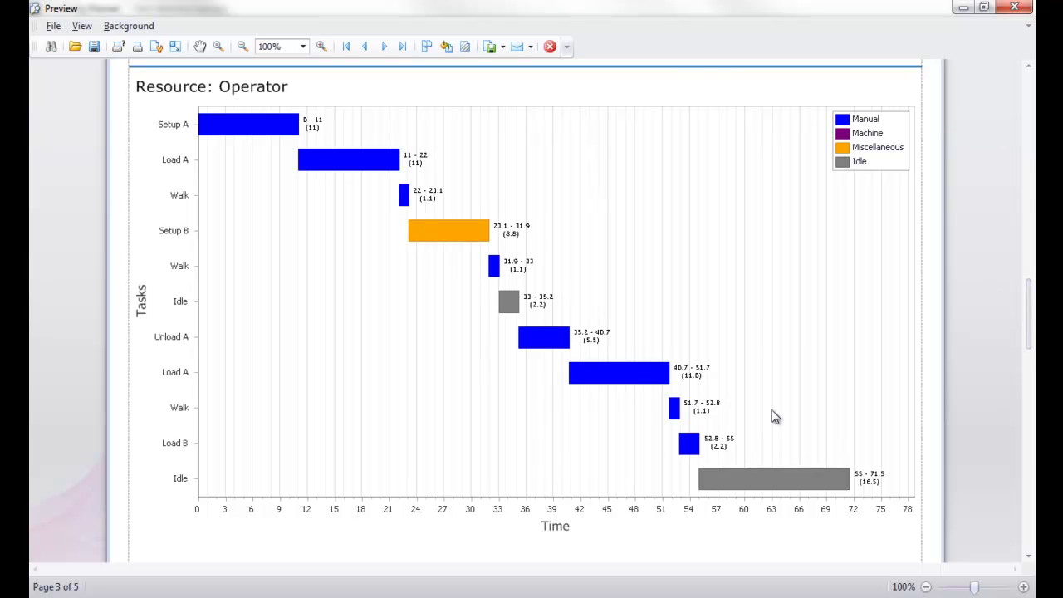
drag(1030, 322, 1024, 421)
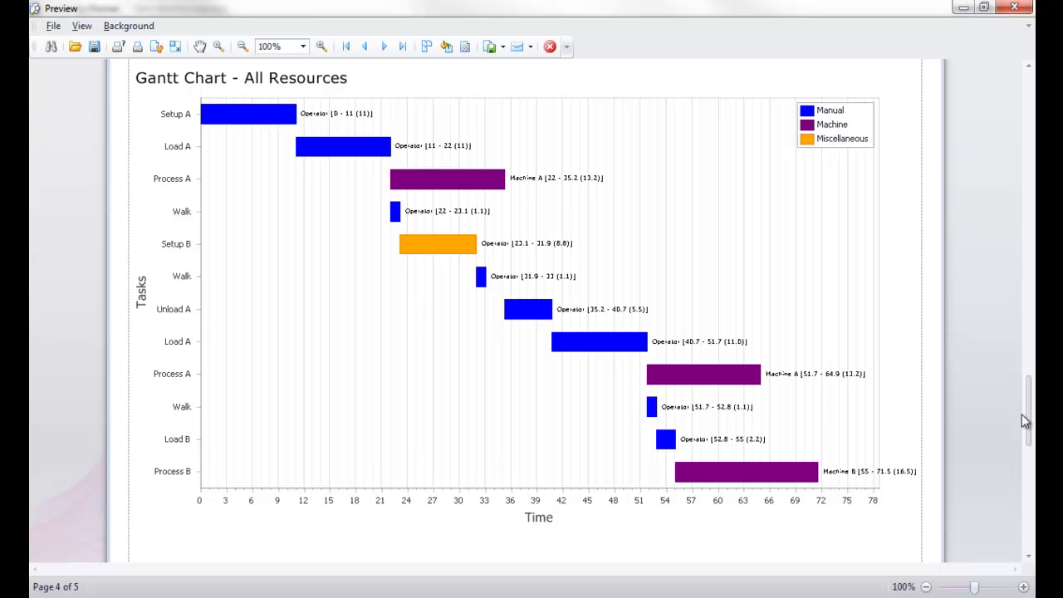
drag(1024, 421, 1030, 490)
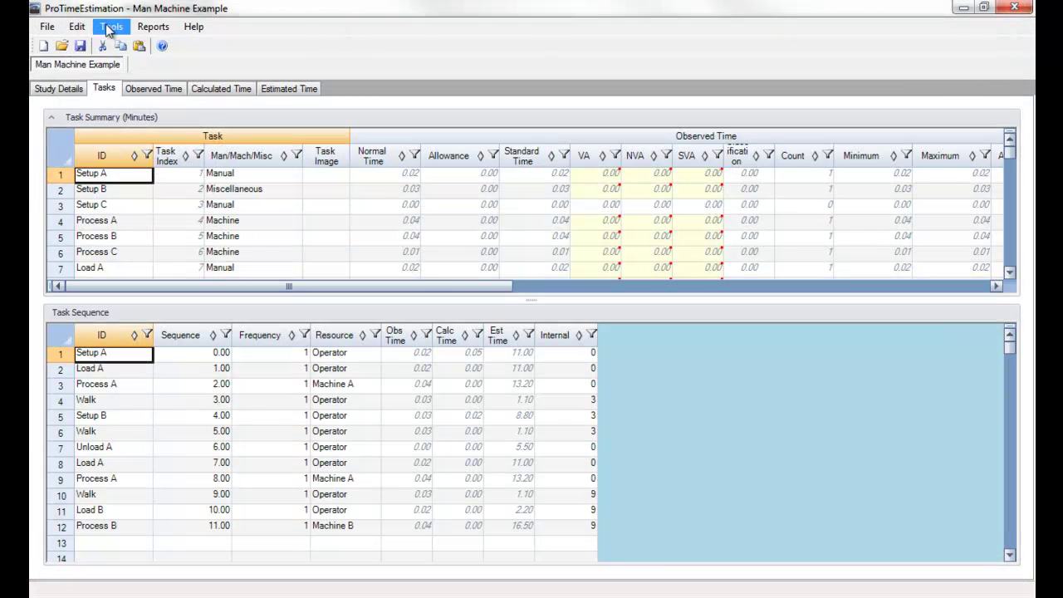
Step: Set the man/machine color for Manual tasks to OrangeRed in the preferences
click(109, 28)
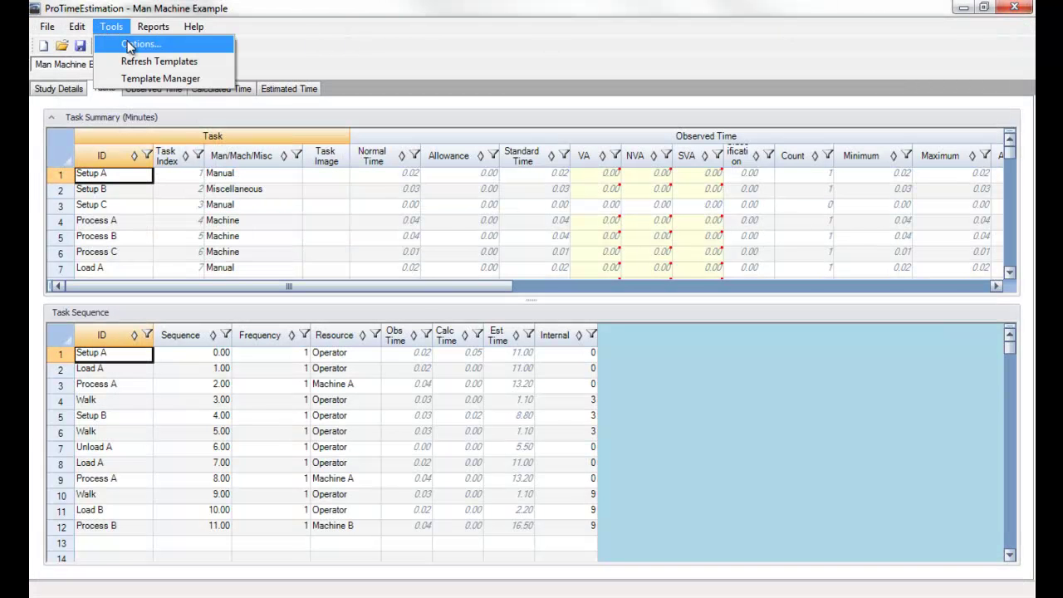
click(133, 44)
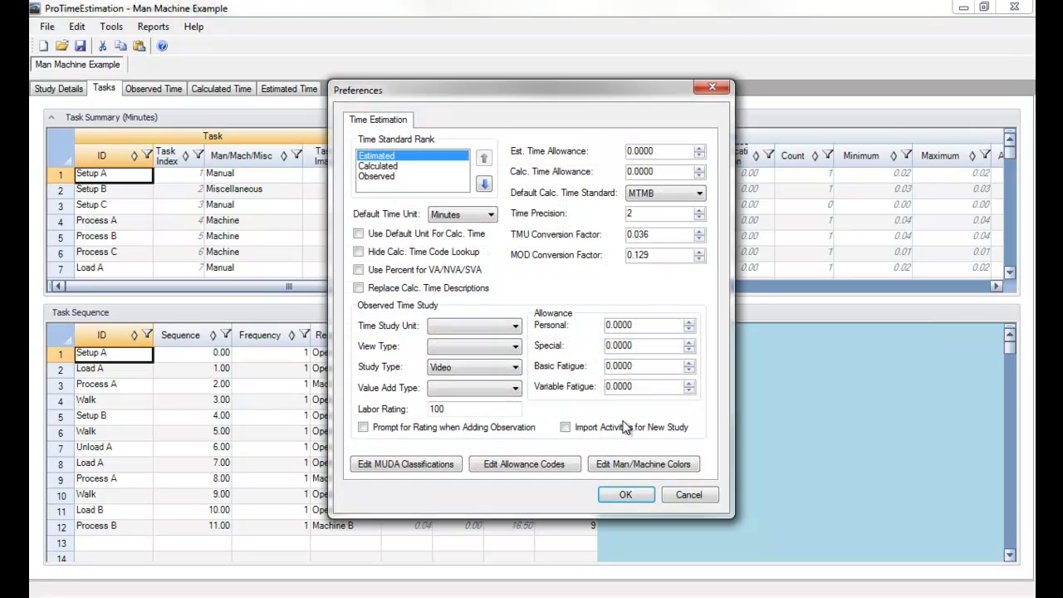
click(642, 466)
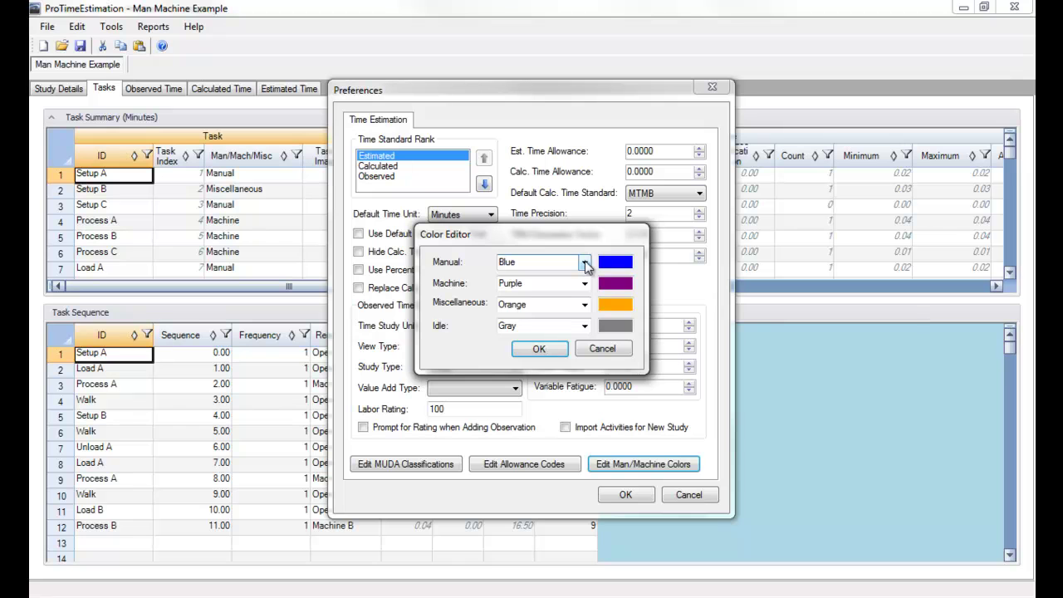
click(585, 264)
drag(587, 332, 584, 438)
click(557, 429)
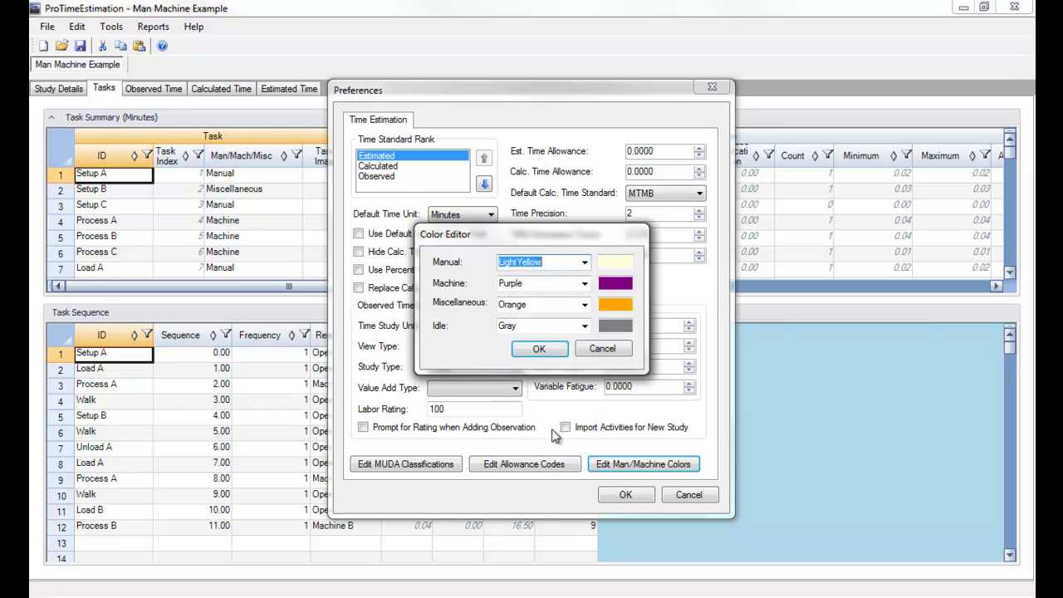
click(586, 262)
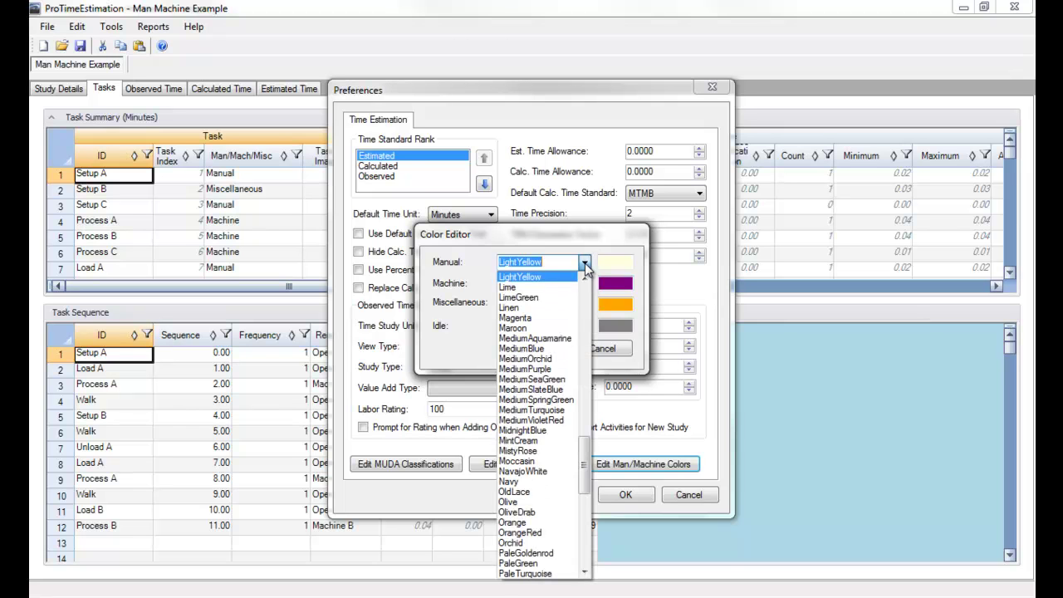
drag(591, 461, 590, 475)
click(547, 442)
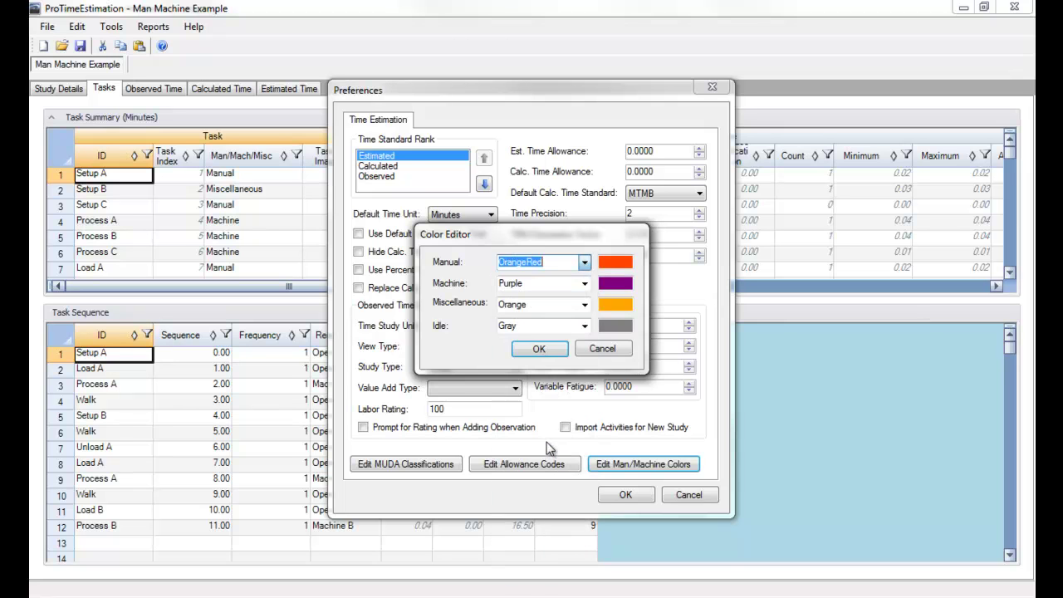
Step: Set the man/machine colors to Plum for Miscellaneous, Silver for Machine and LimeGreen for Idle, and save the preferences
click(584, 304)
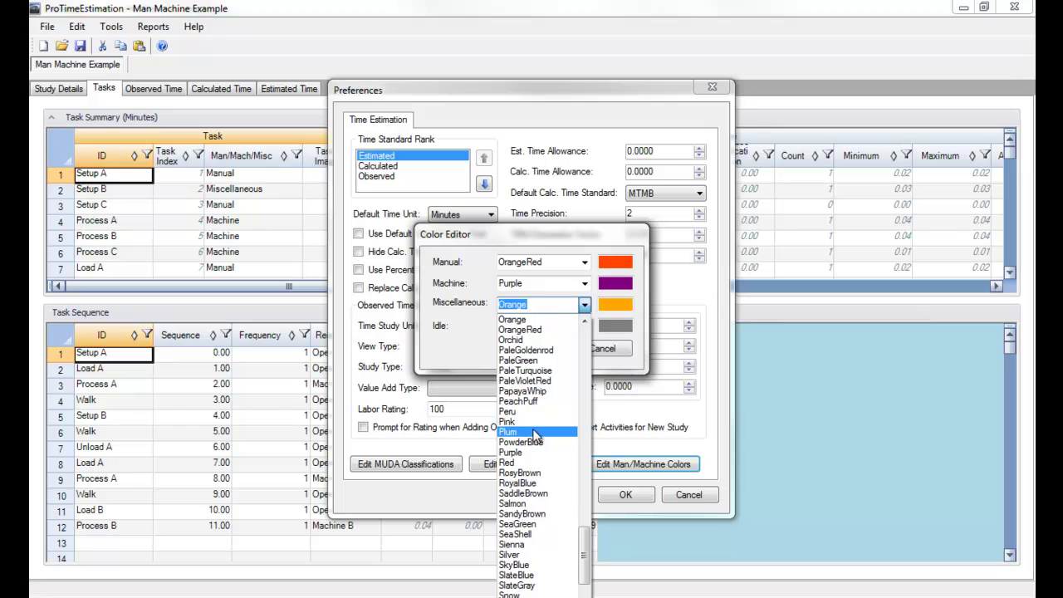
click(535, 434)
click(584, 283)
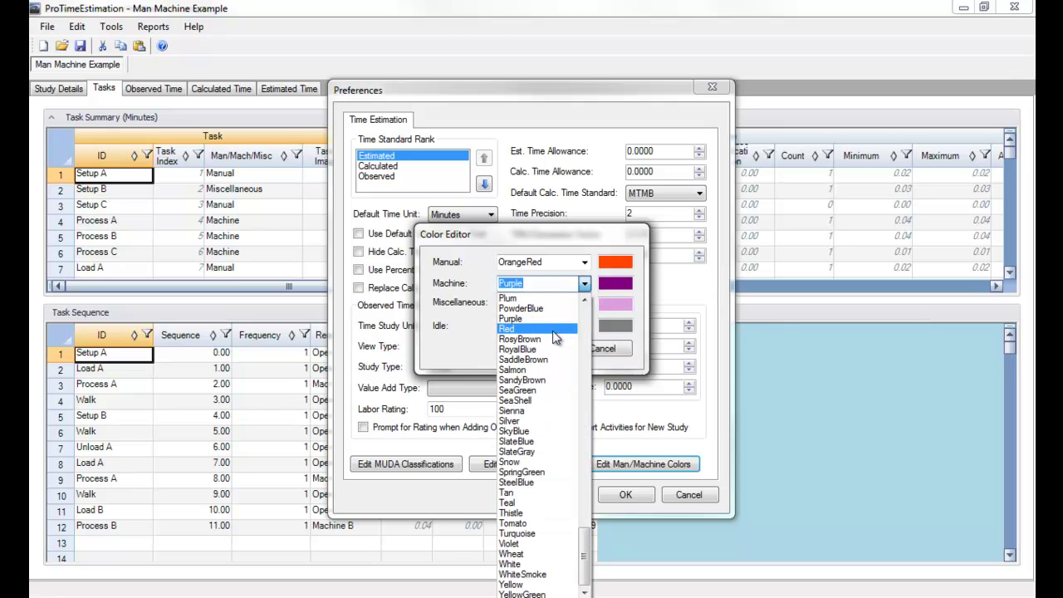
click(533, 420)
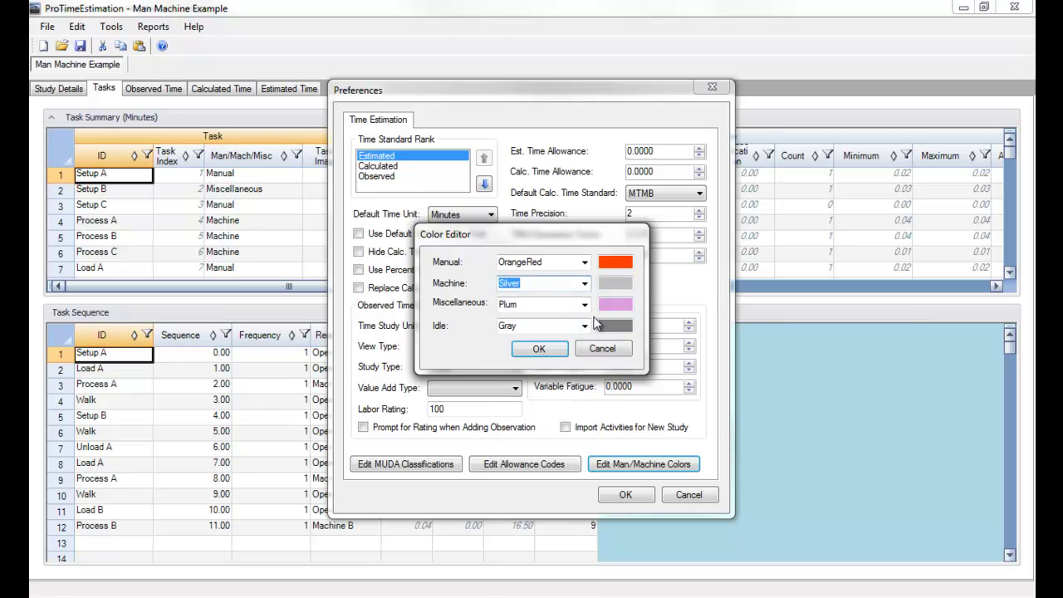
click(585, 325)
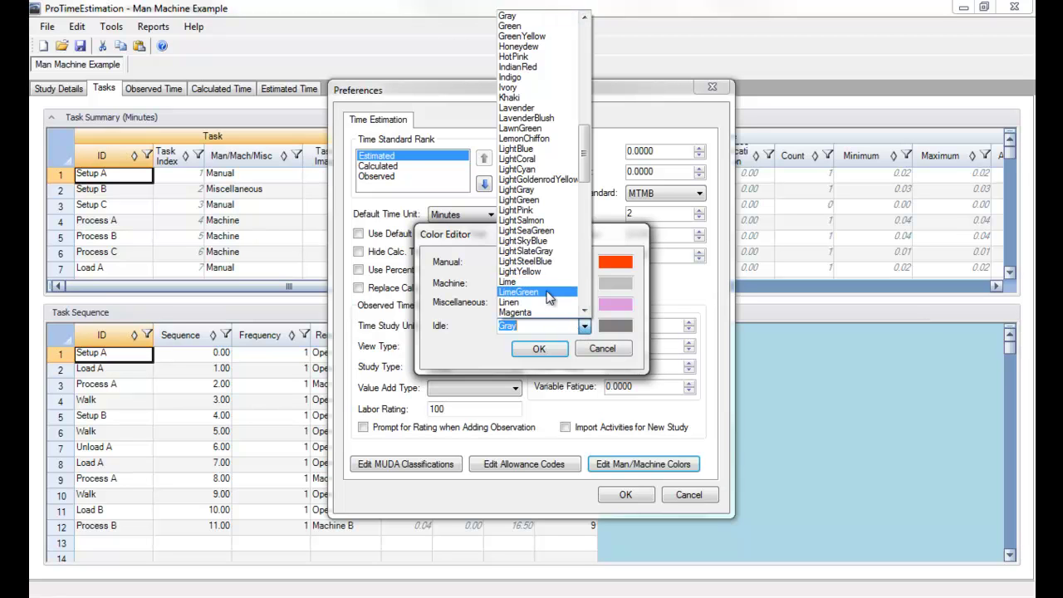
click(547, 301)
click(551, 347)
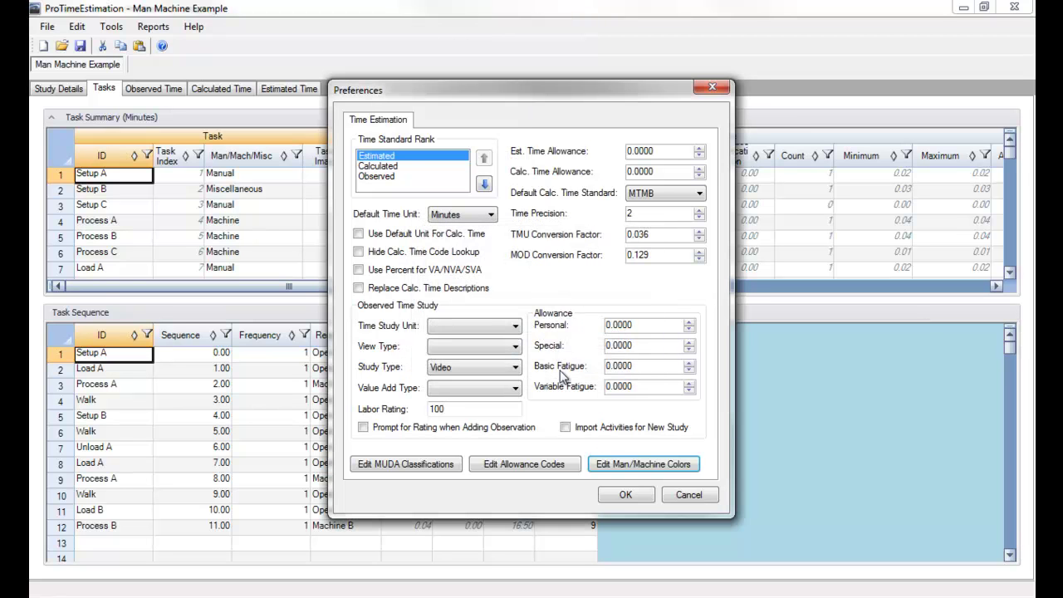
click(624, 495)
click(661, 359)
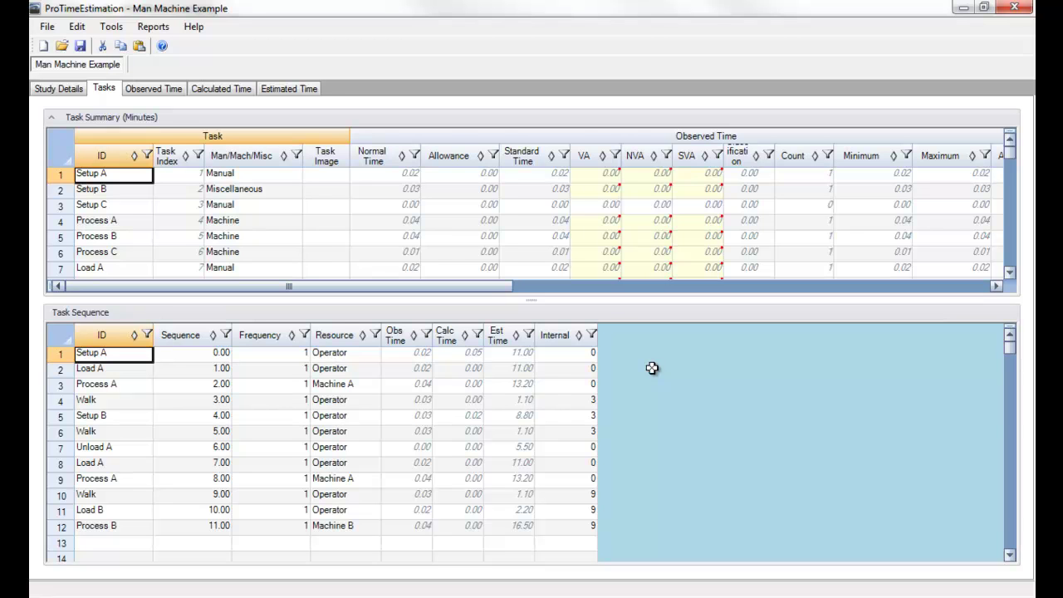
Step: Set the estimated normal times to 12 for Setup A, 15 for Process A, 12 for Process B and 18 for Process C
click(299, 90)
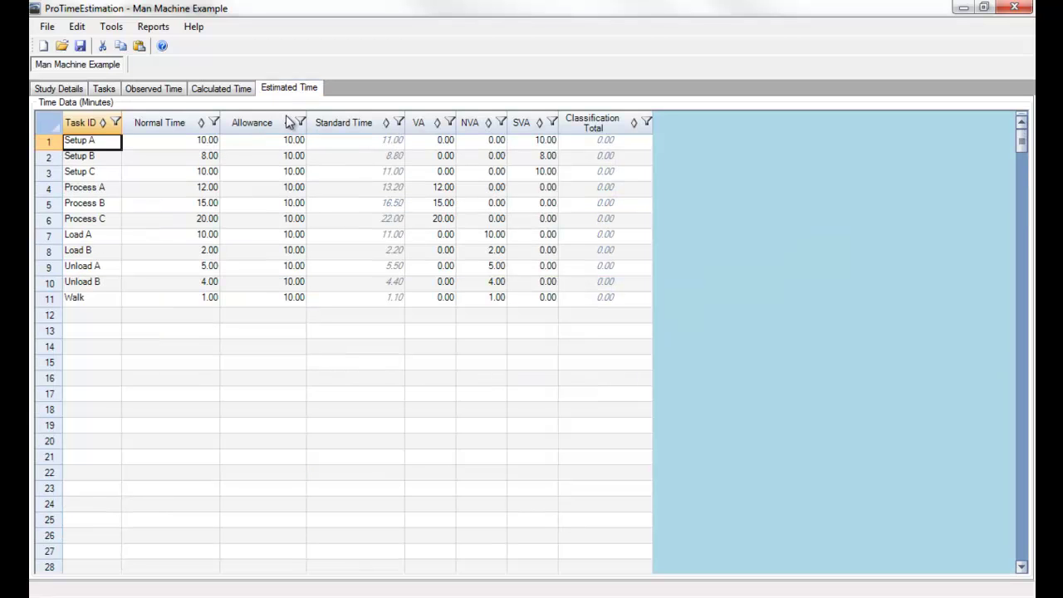
click(206, 143)
text(12)
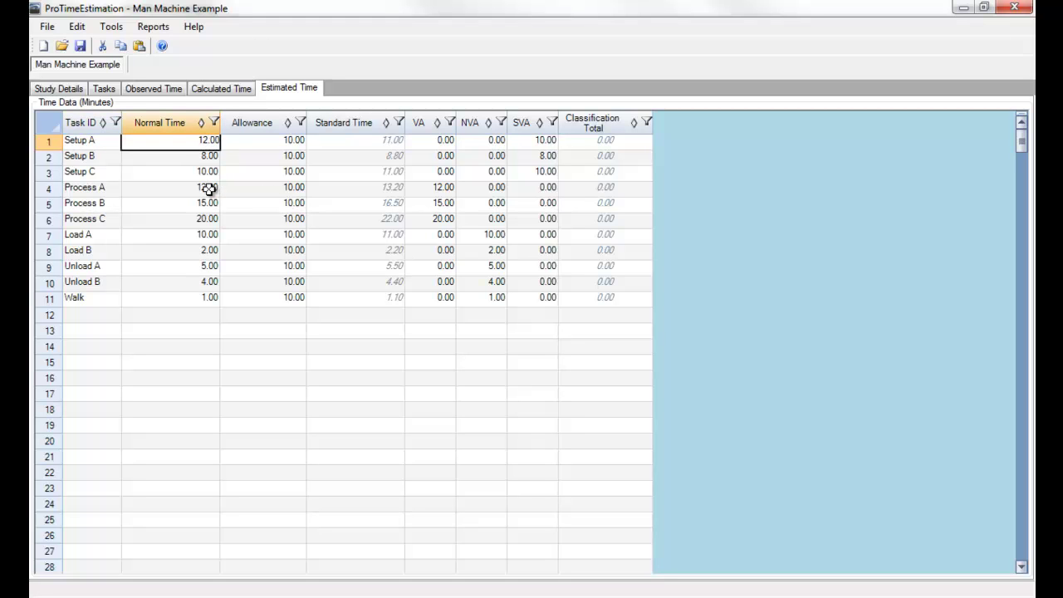
click(208, 188)
text(15)
click(204, 221)
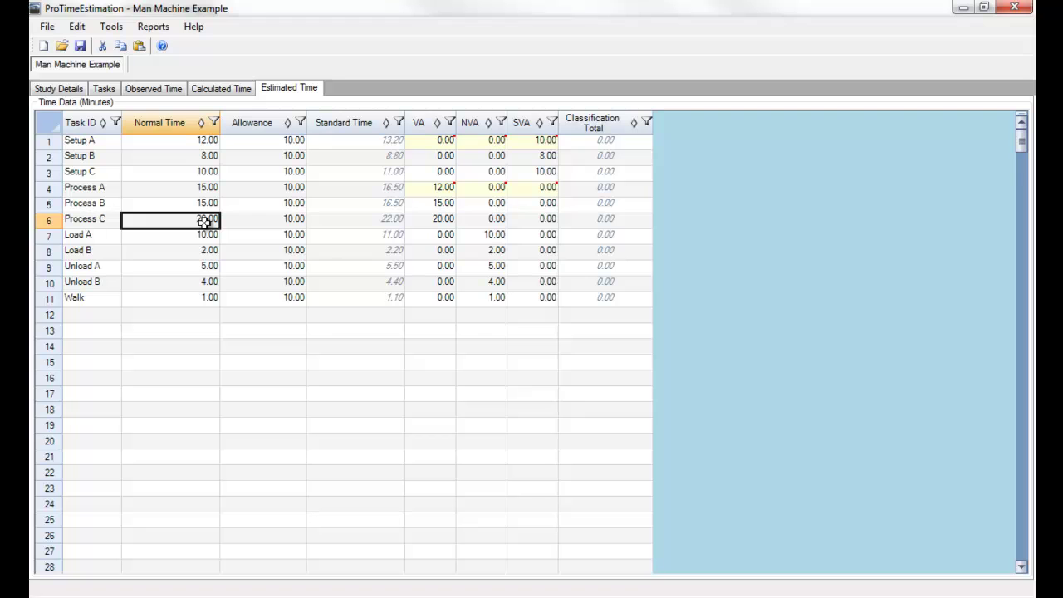
text(18)
click(207, 204)
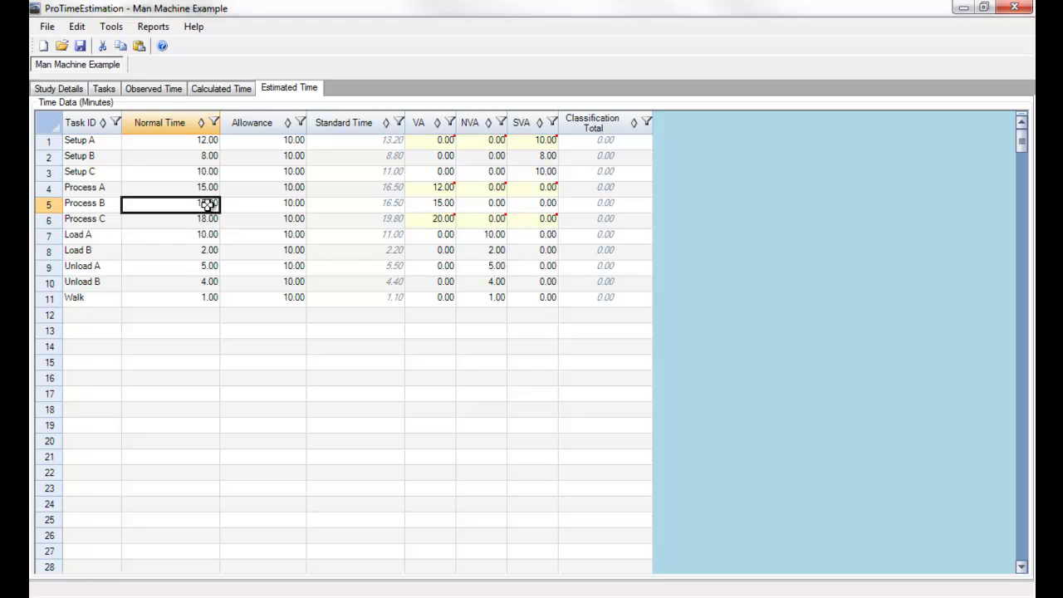
text(12)
click(212, 234)
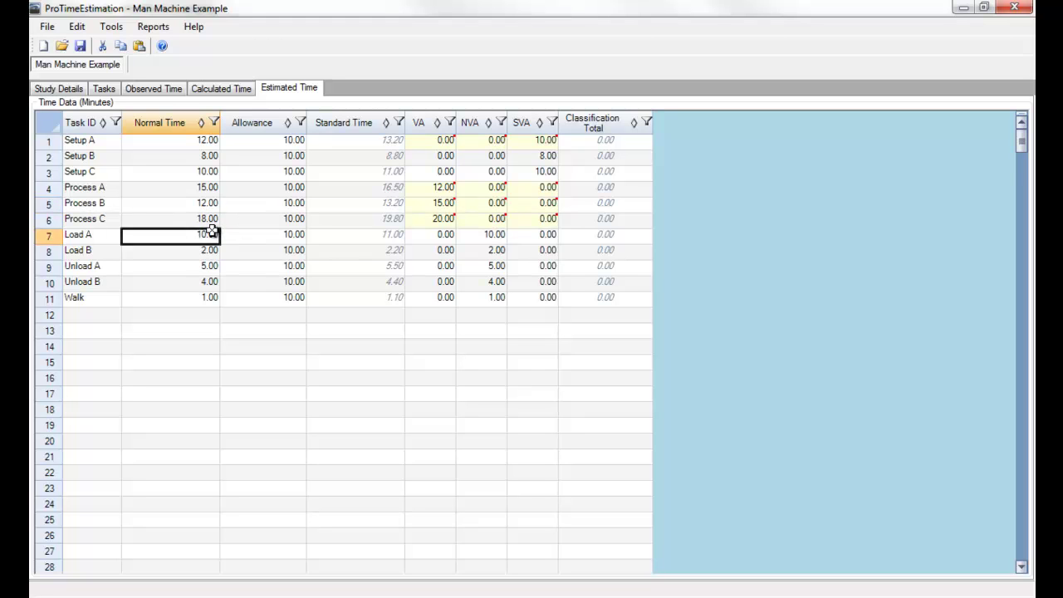
Step: Append the Walk, Load B and Process C tasks to the end of the task sequence
click(106, 91)
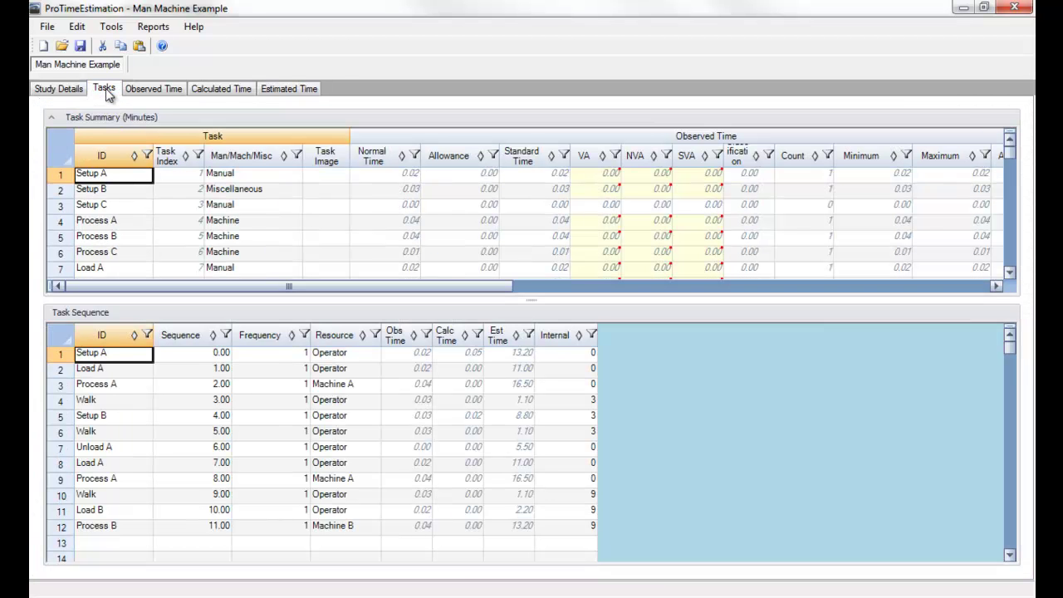
click(130, 543)
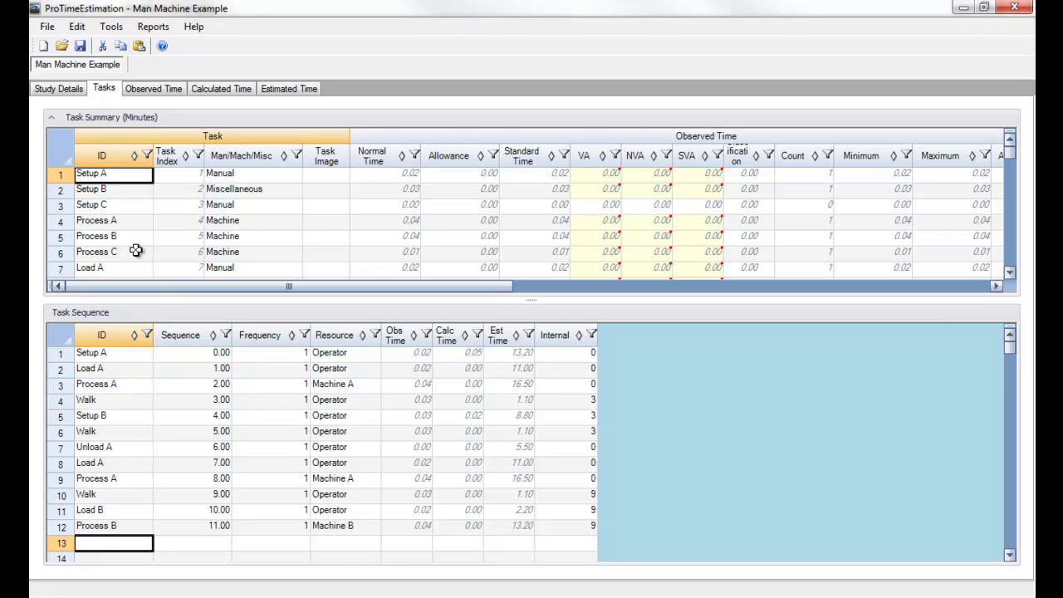
click(137, 528)
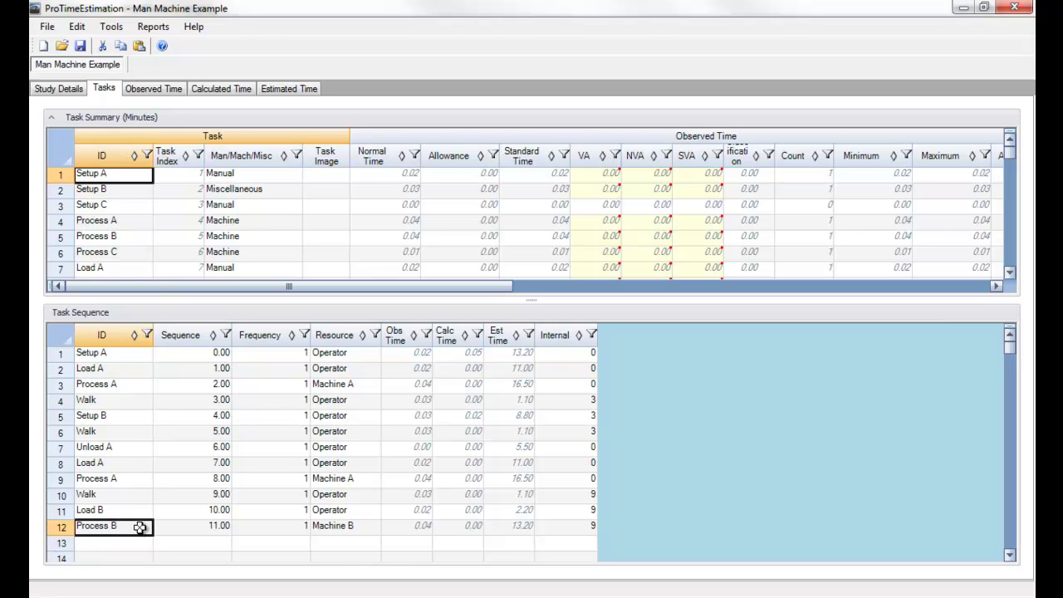
click(132, 254)
scroll(133, 254, down, 1)
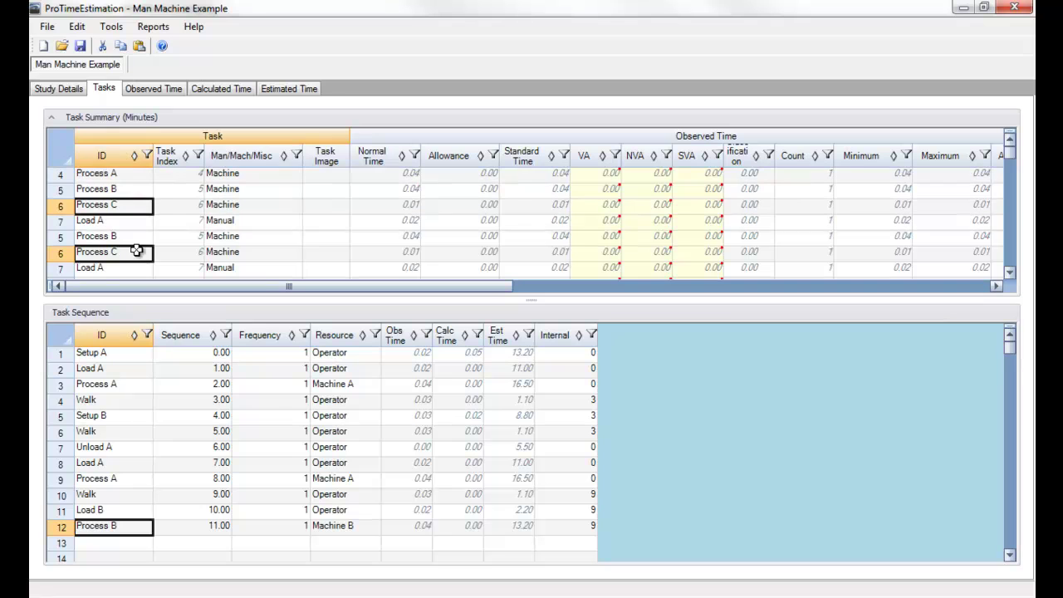
scroll(139, 246, down, 1)
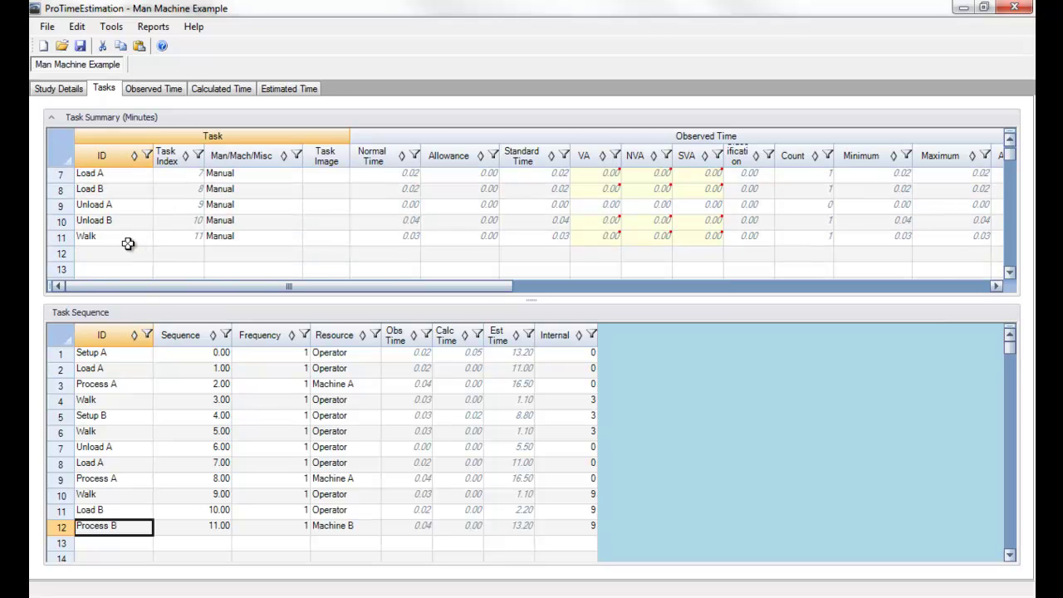
click(129, 240)
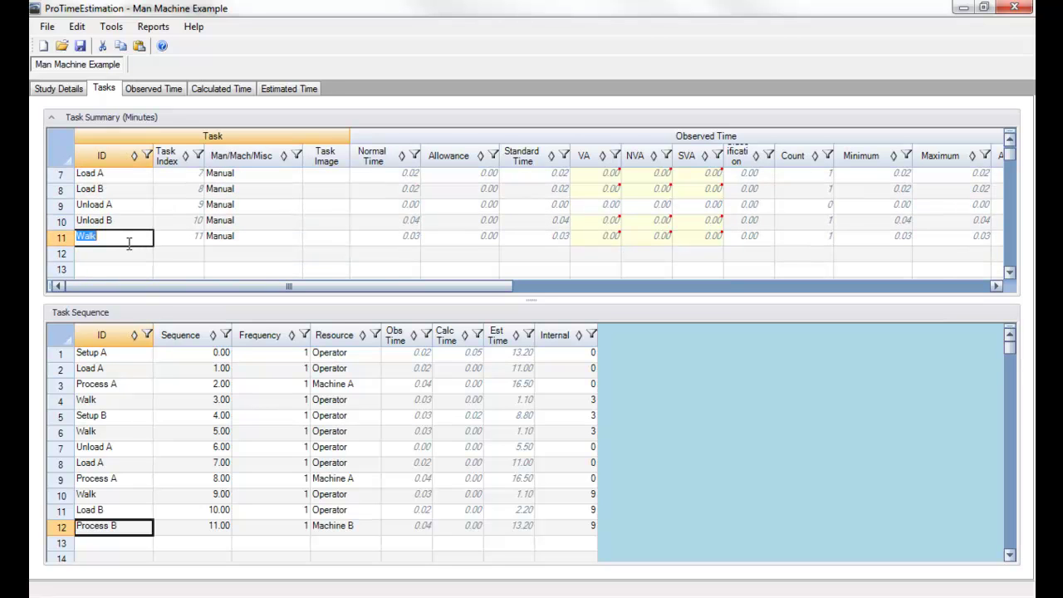
double_click(61, 237)
scroll(129, 236, up, 1)
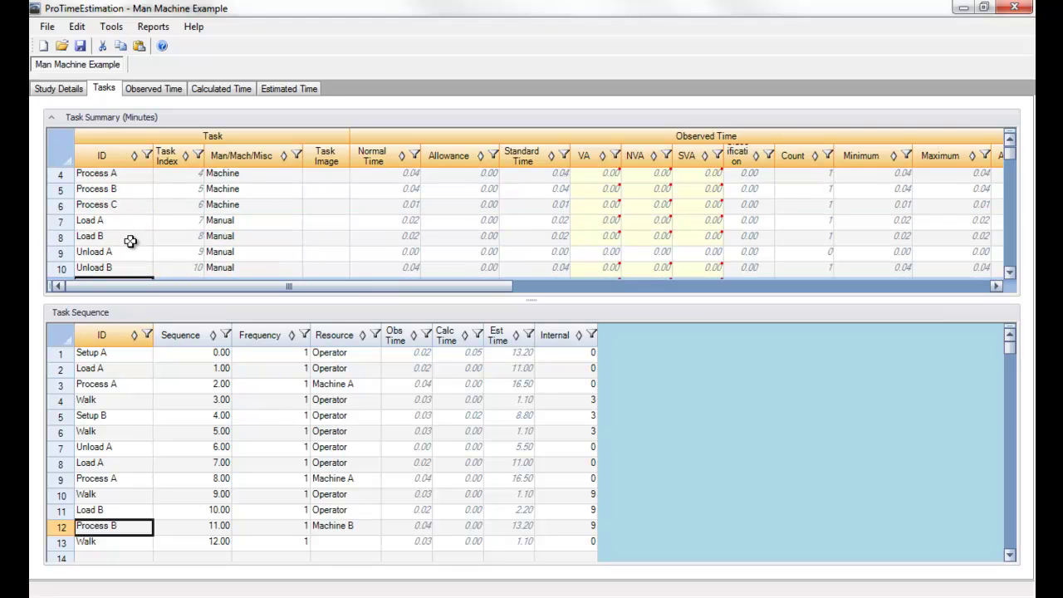
double_click(62, 239)
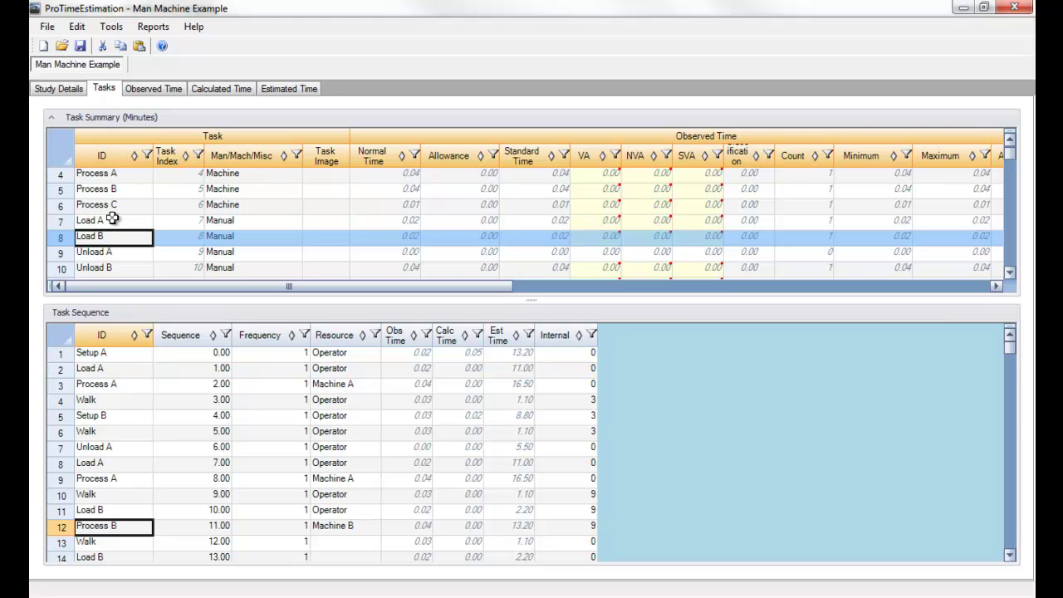
click(69, 207)
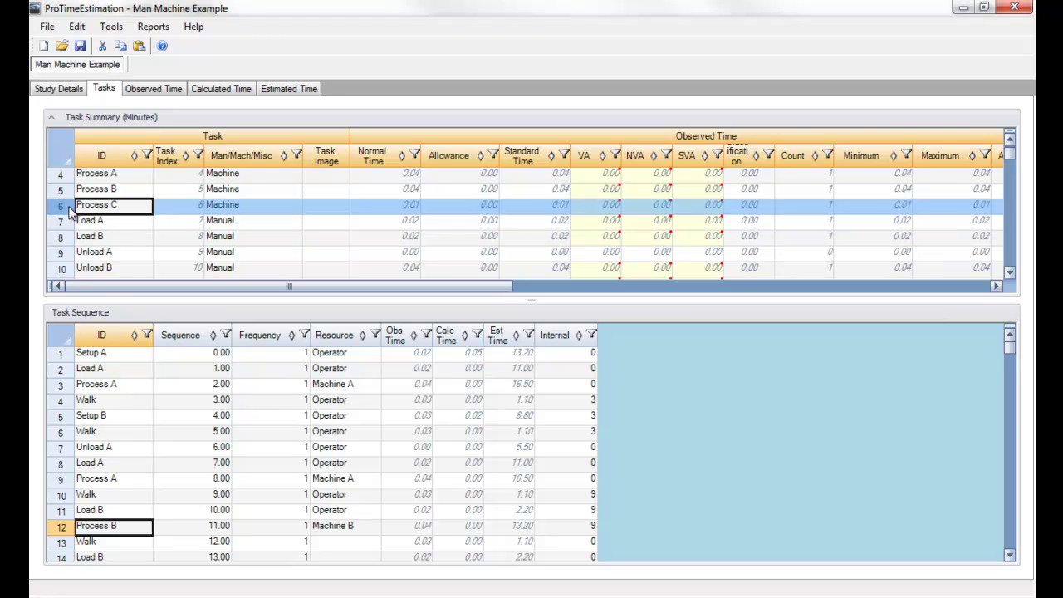
Step: Assign Operator as the resource for the newly added Walk and Load B tasks, and Machine C for Process C
click(339, 522)
click(345, 494)
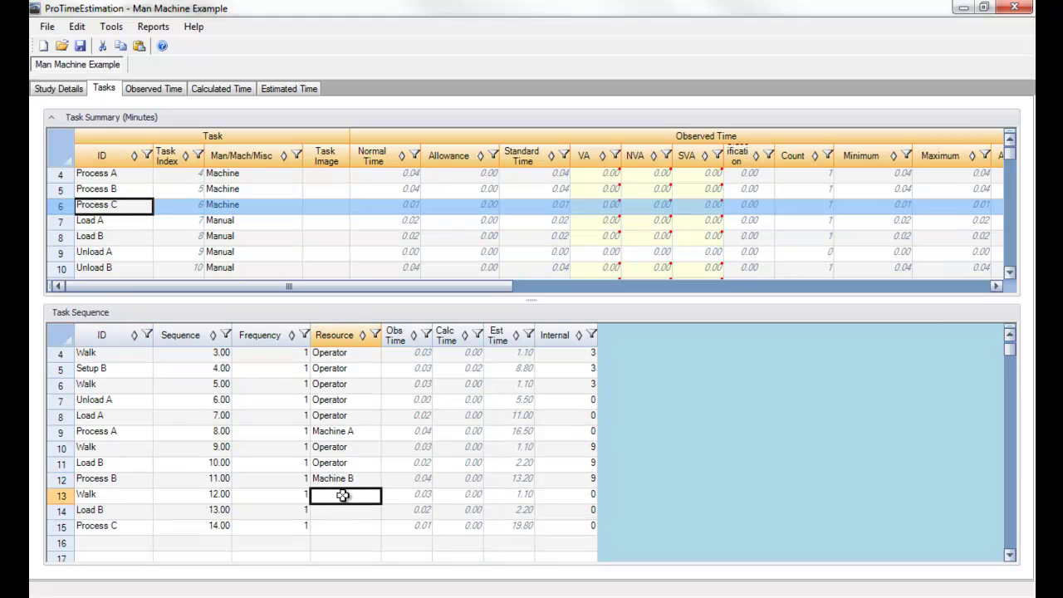
text(Operator)
key(Down)
text(Op)
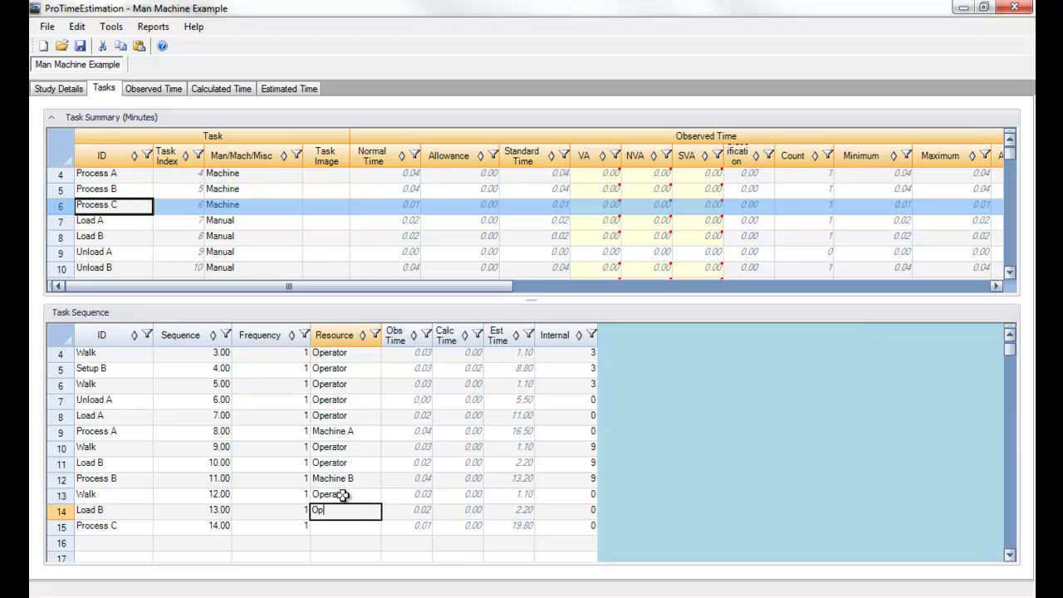
text(erator)
key(Down)
text(Machine)
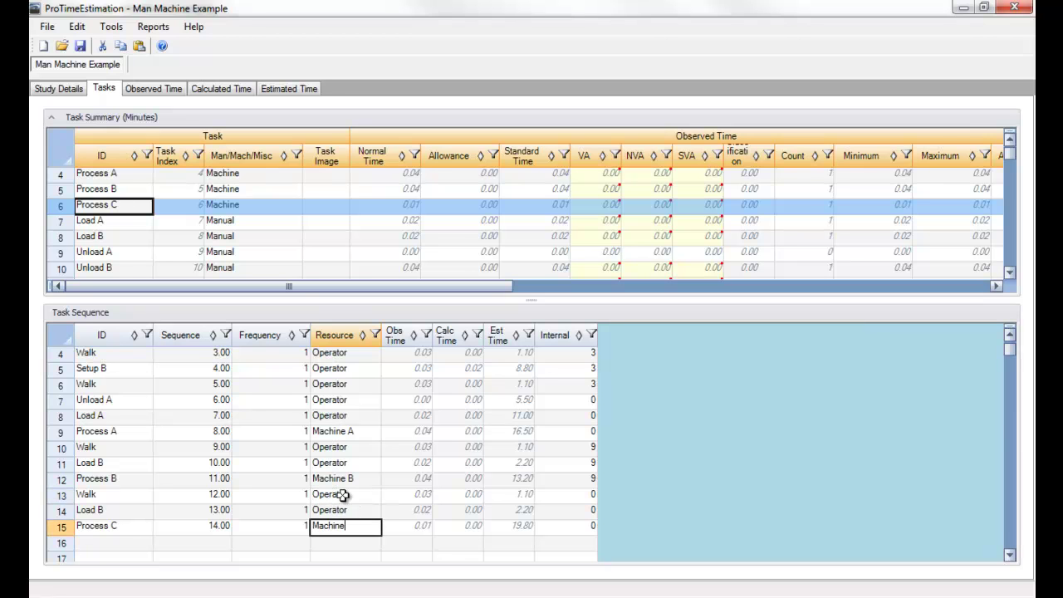
text( C)
Step: Set the Internal value to 12 for the last three sequence tasks: Walk, Load B and Process C
click(572, 495)
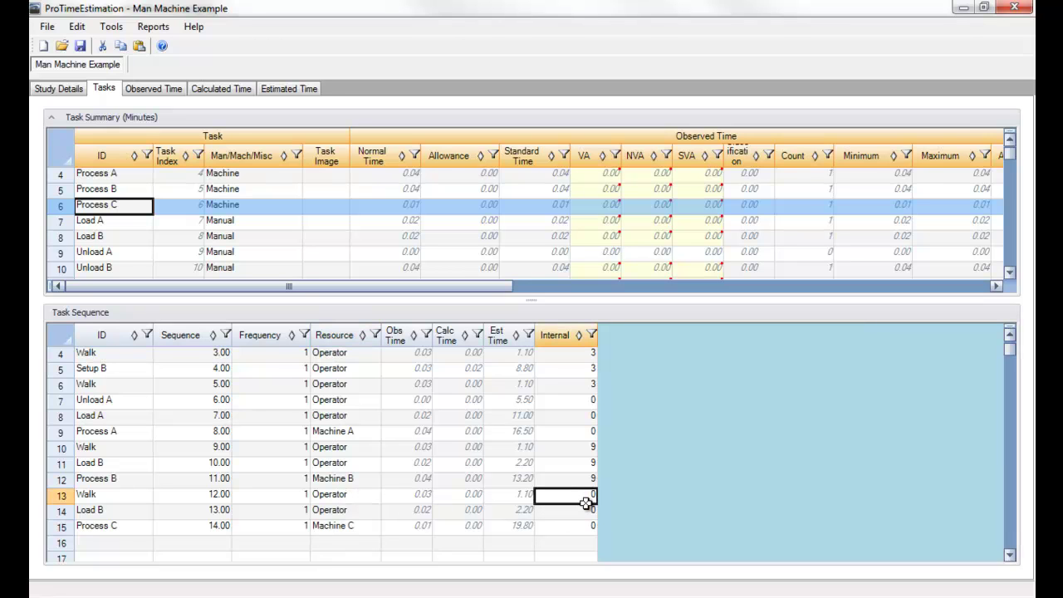
text(12)
click(509, 494)
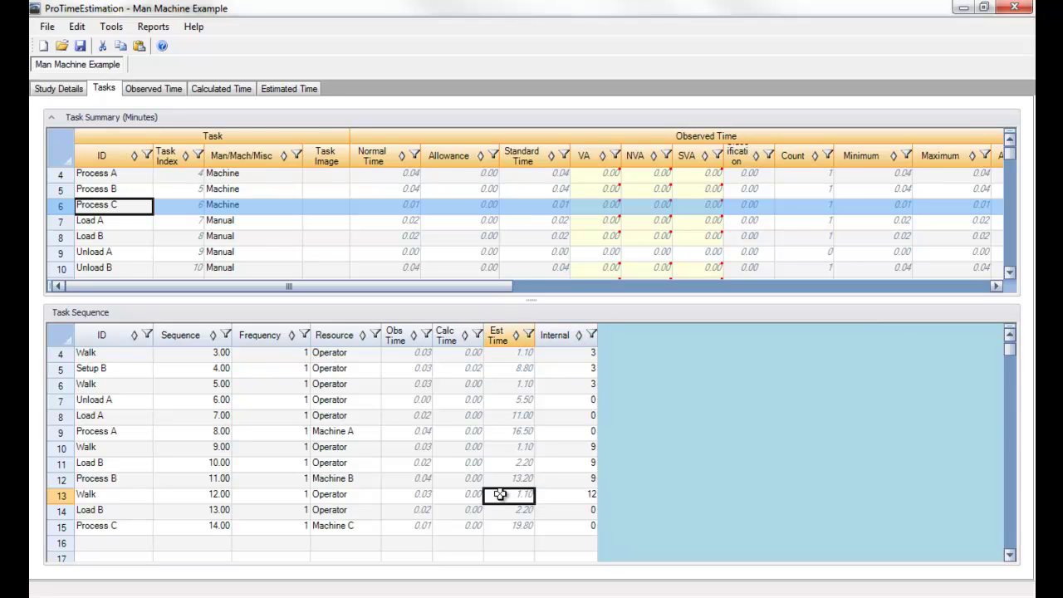
click(399, 510)
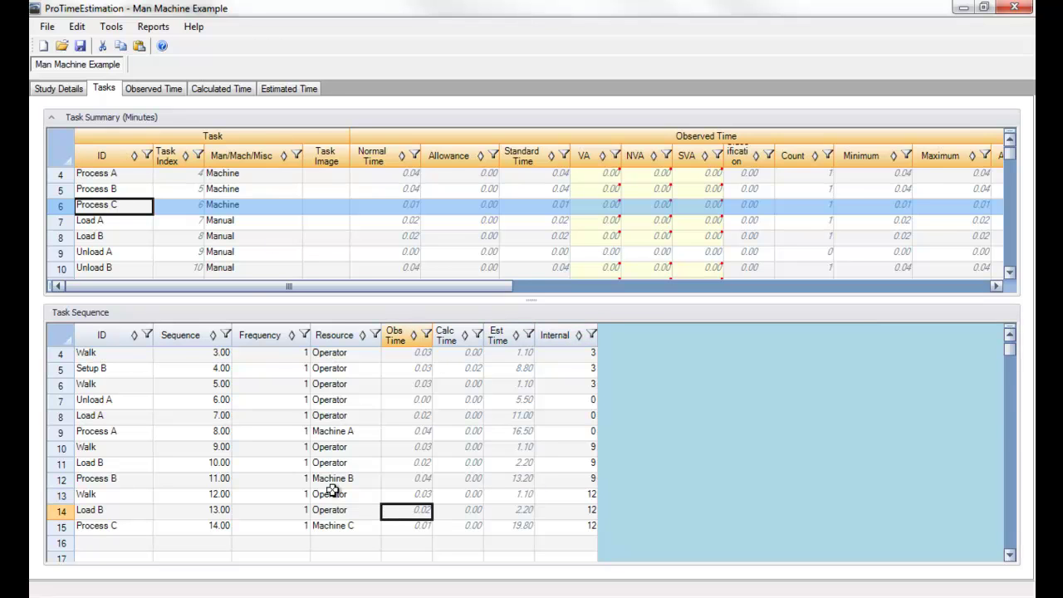
Step: Generate the Man / Machine Utilization Report with Estimated time and Total Task Time, and review it through the resource utilization table
click(149, 26)
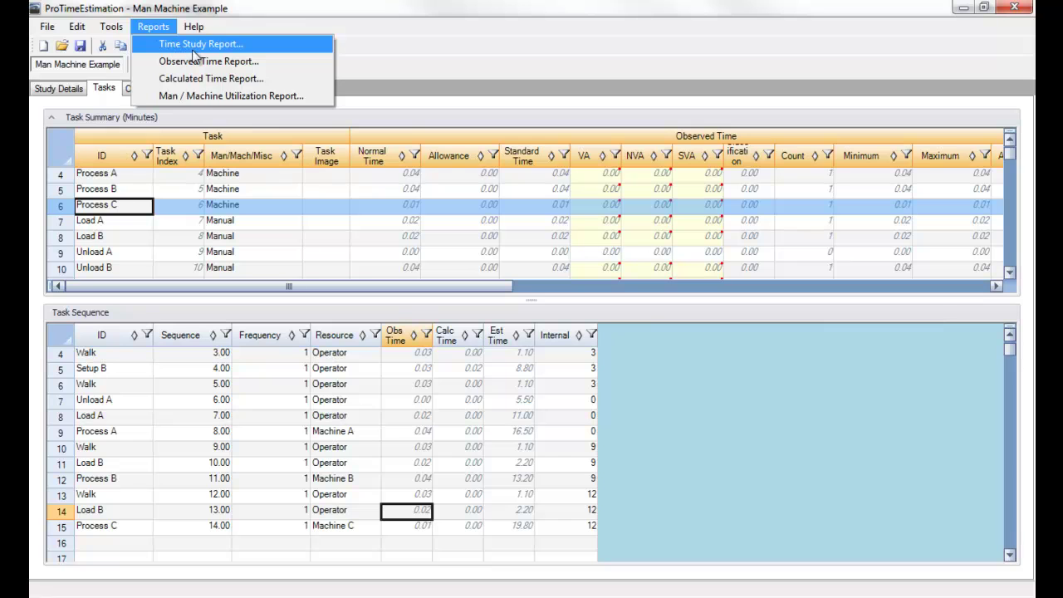
click(199, 95)
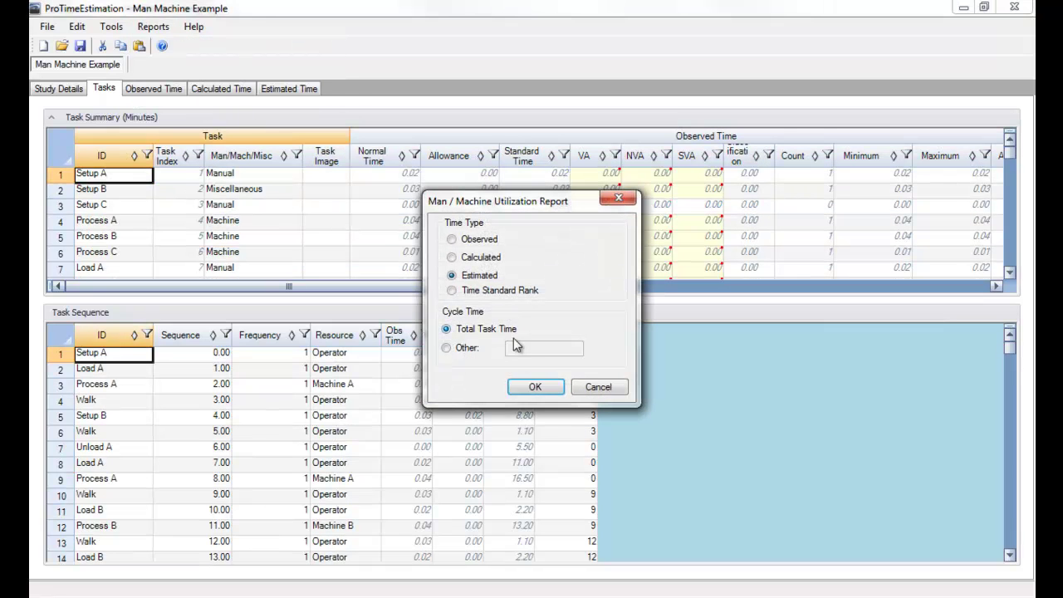
click(541, 388)
drag(1030, 106, 1032, 480)
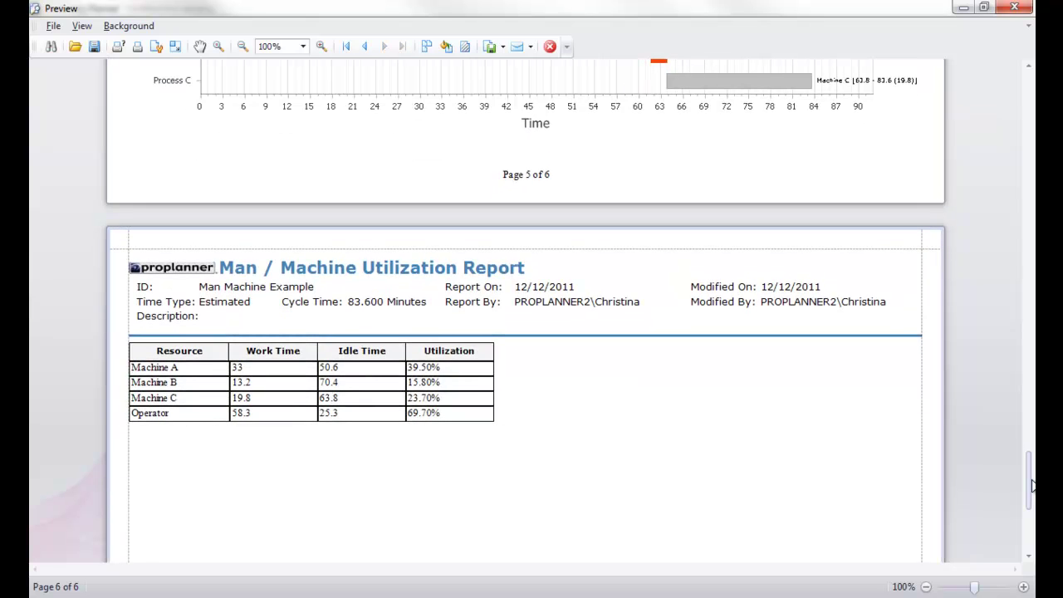